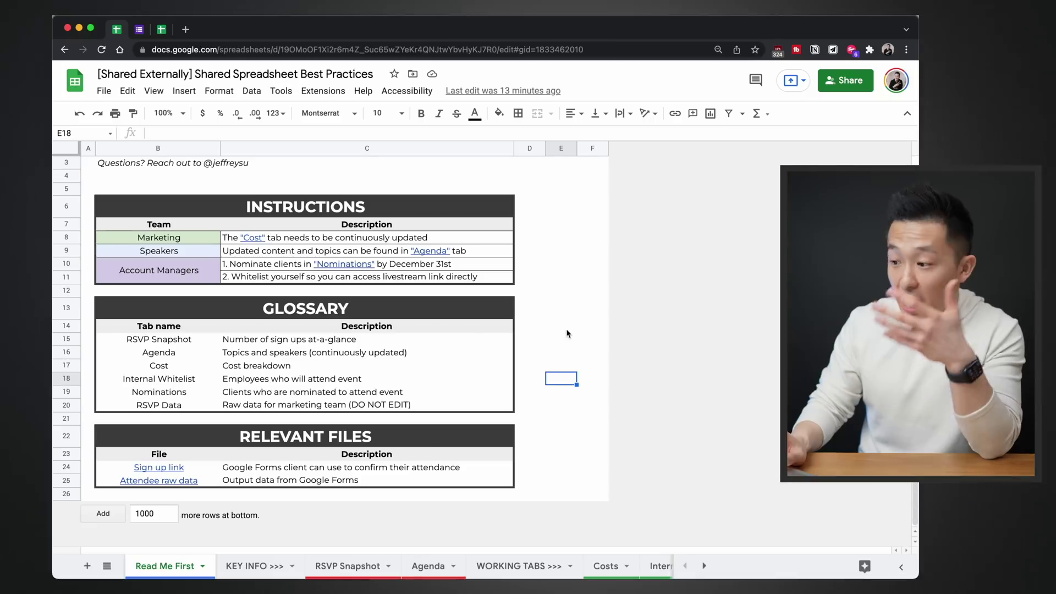
Browse the RSVP Snapshot, Agenda, Costs and KEY INFO sheets, then select the RSVP Snapshot note
click(355, 563)
click(427, 566)
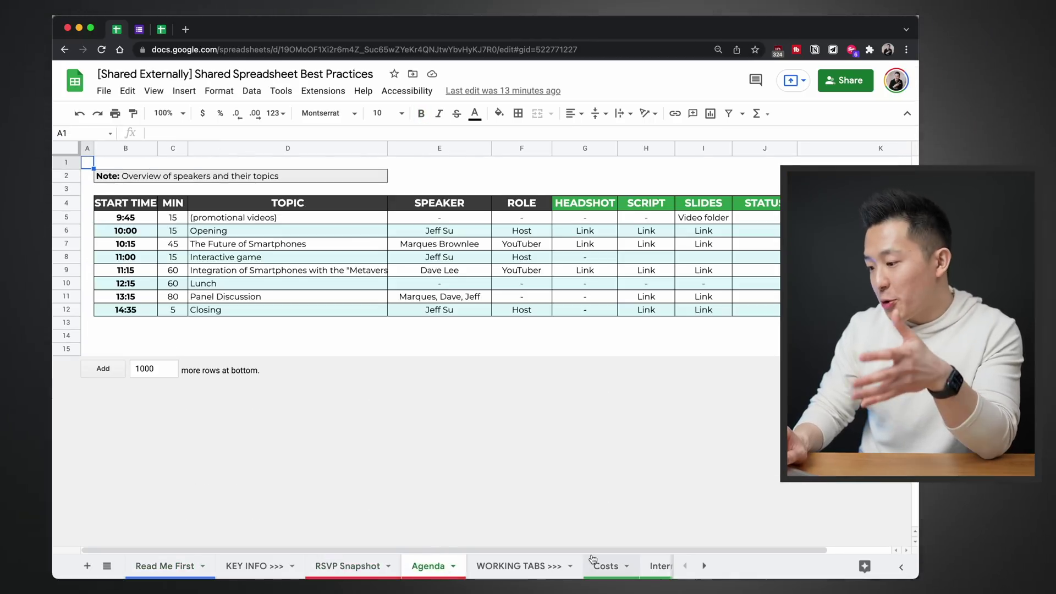
click(606, 566)
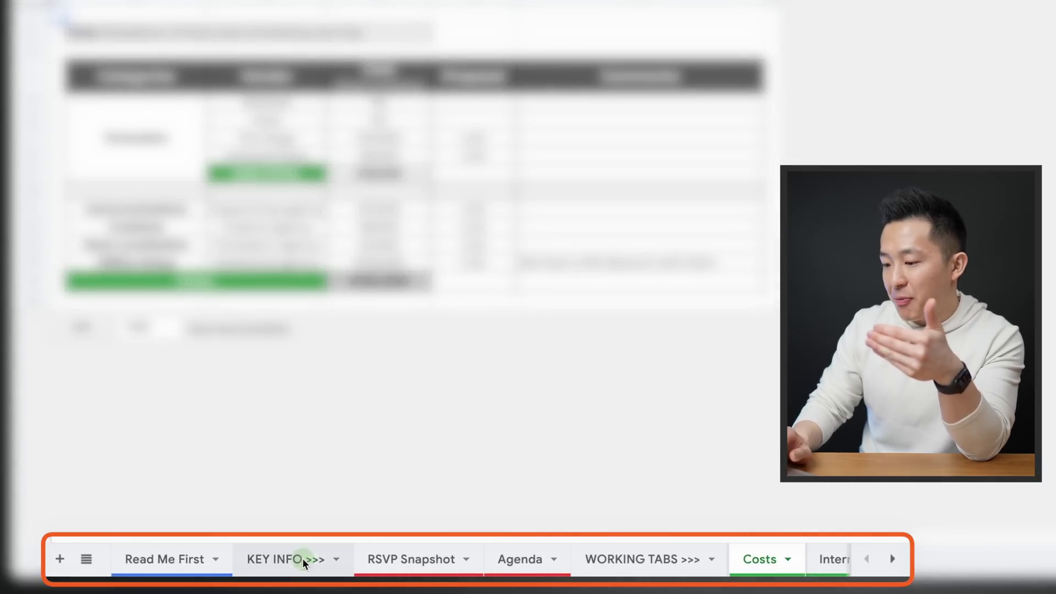
click(303, 559)
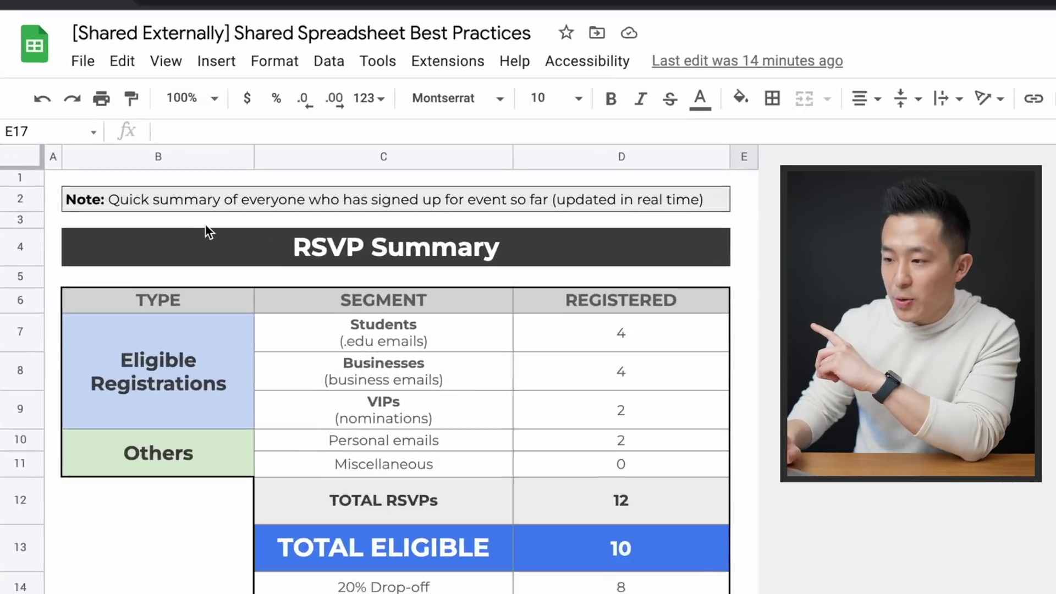
click(171, 178)
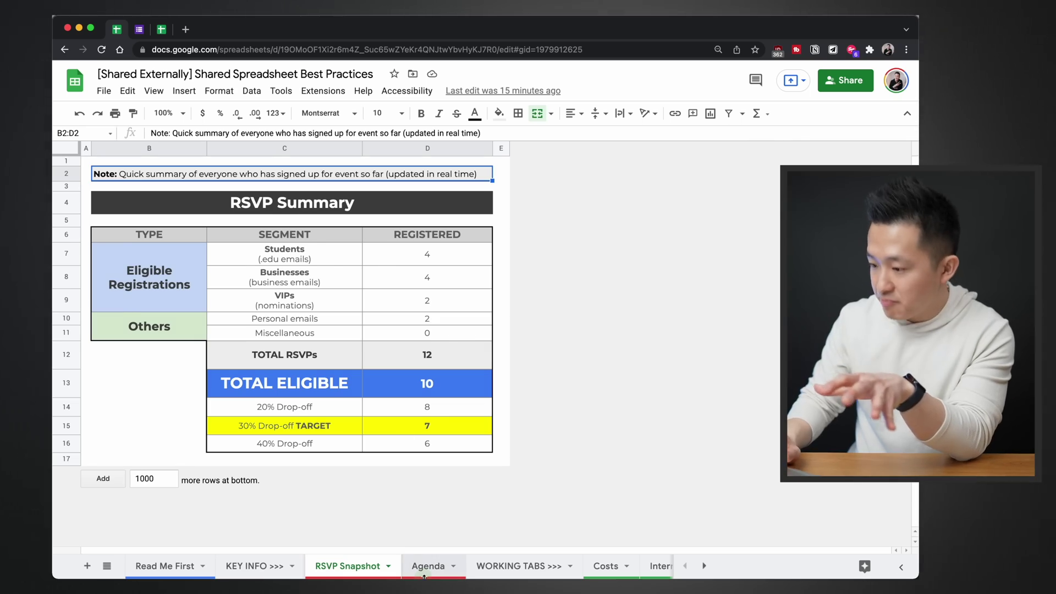
View the Agenda, Costs and Internal Whitelist sheets in turn
click(424, 572)
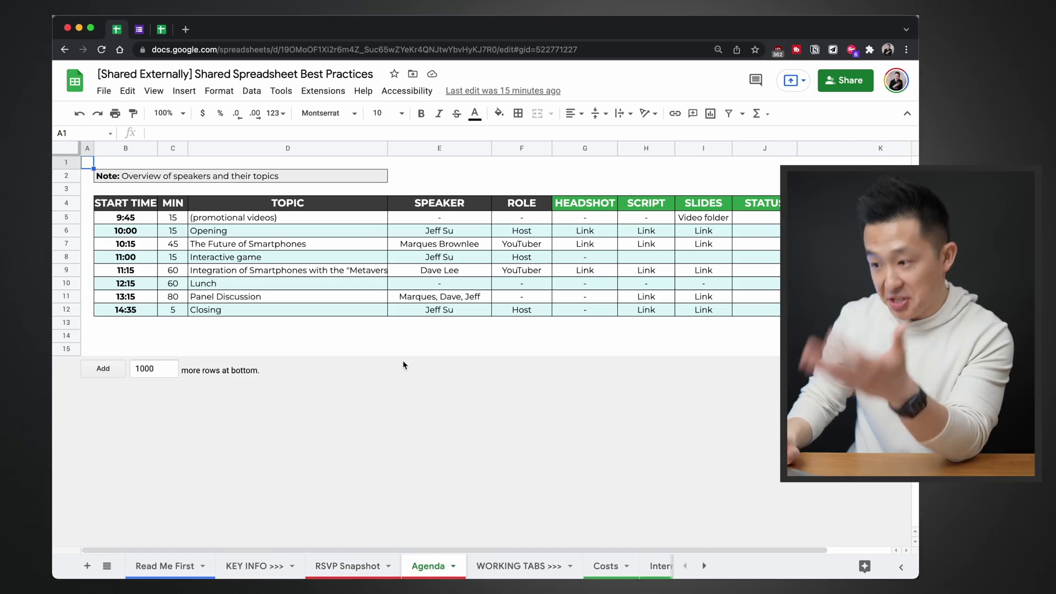
click(605, 567)
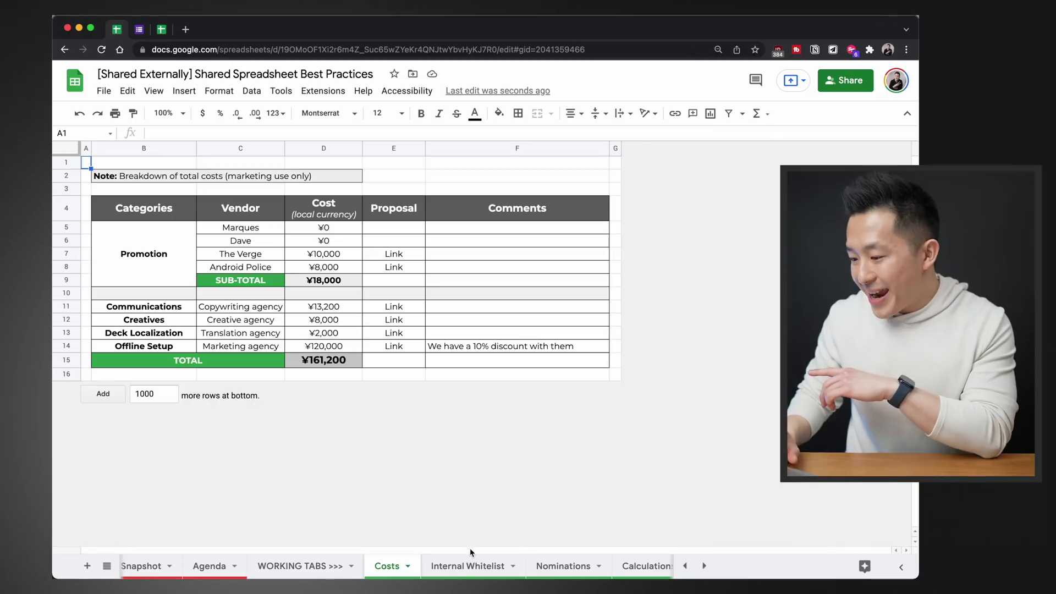
click(469, 565)
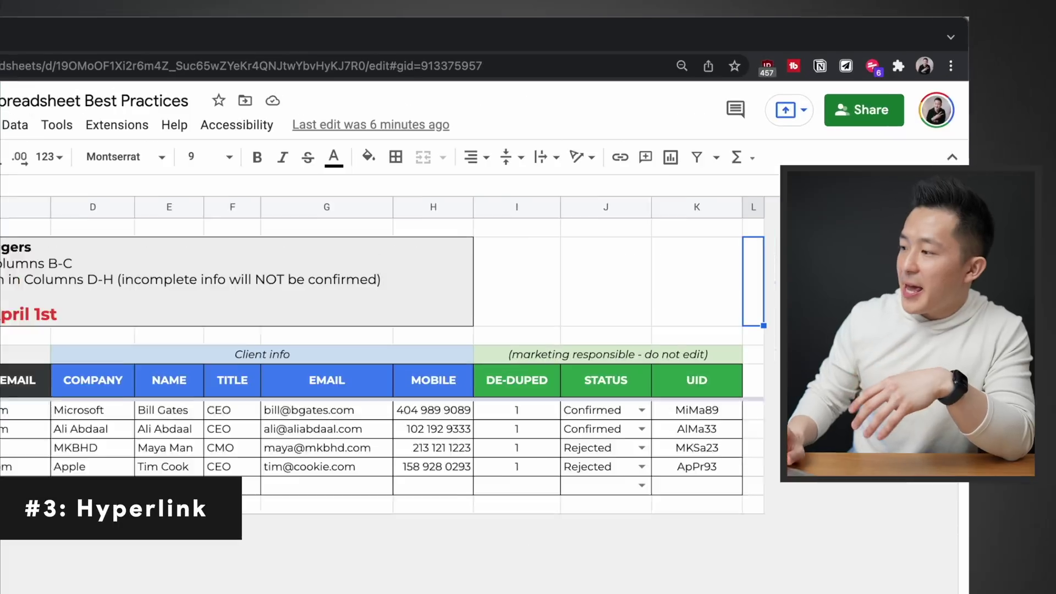
Hyperlink 'Whitelist' on Read Me First to the Internal Whitelist sheet and follow it
click(880, 118)
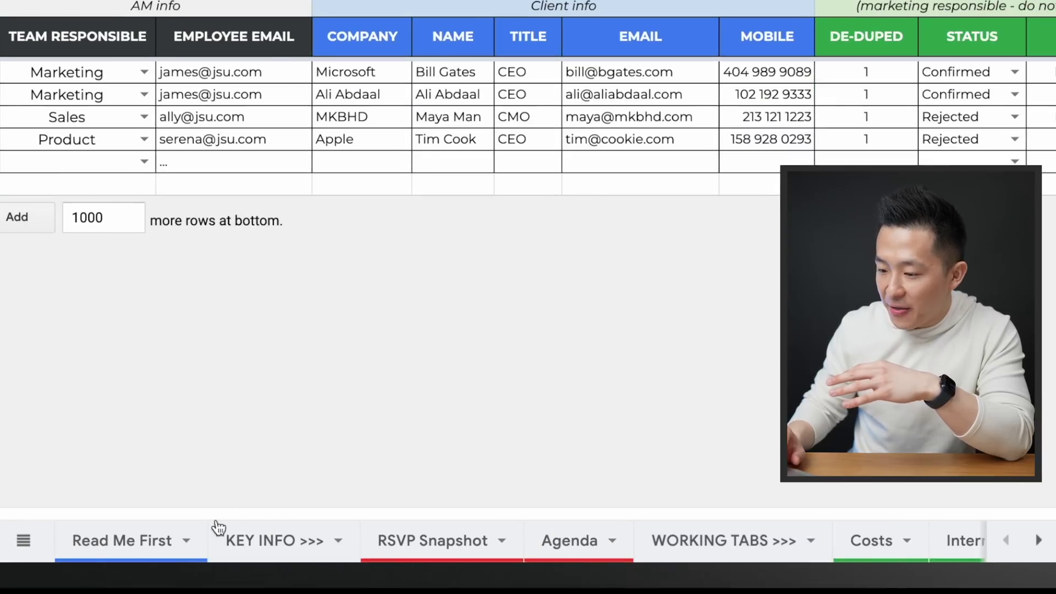
click(148, 545)
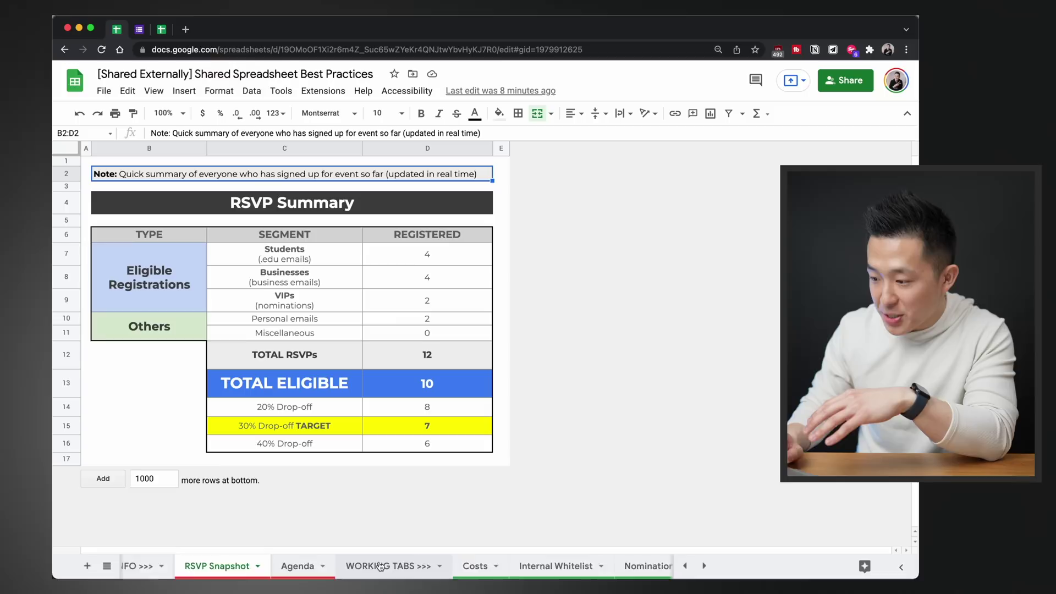
click(484, 571)
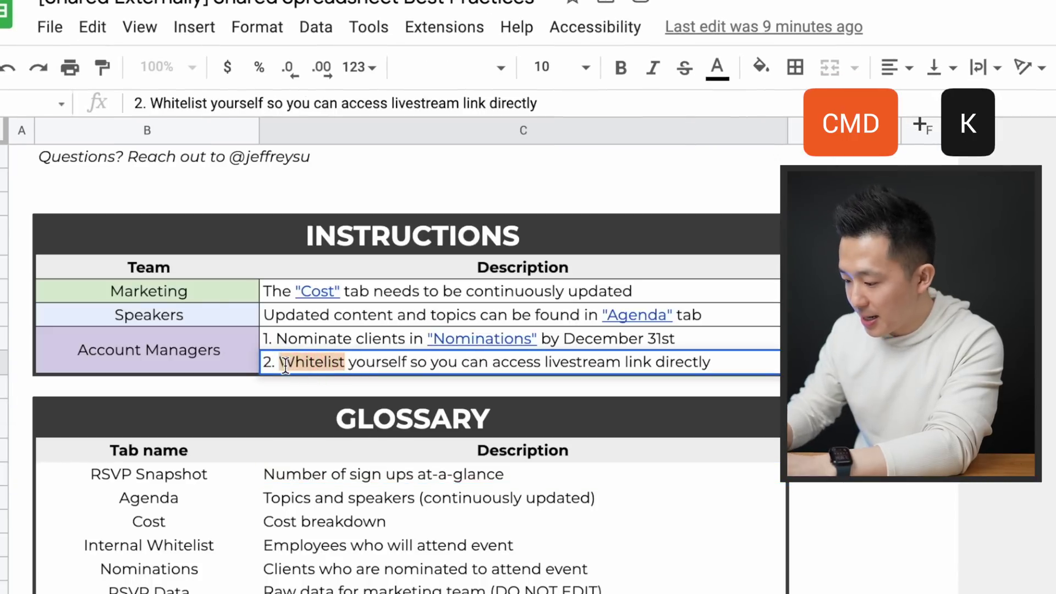
key(Return)
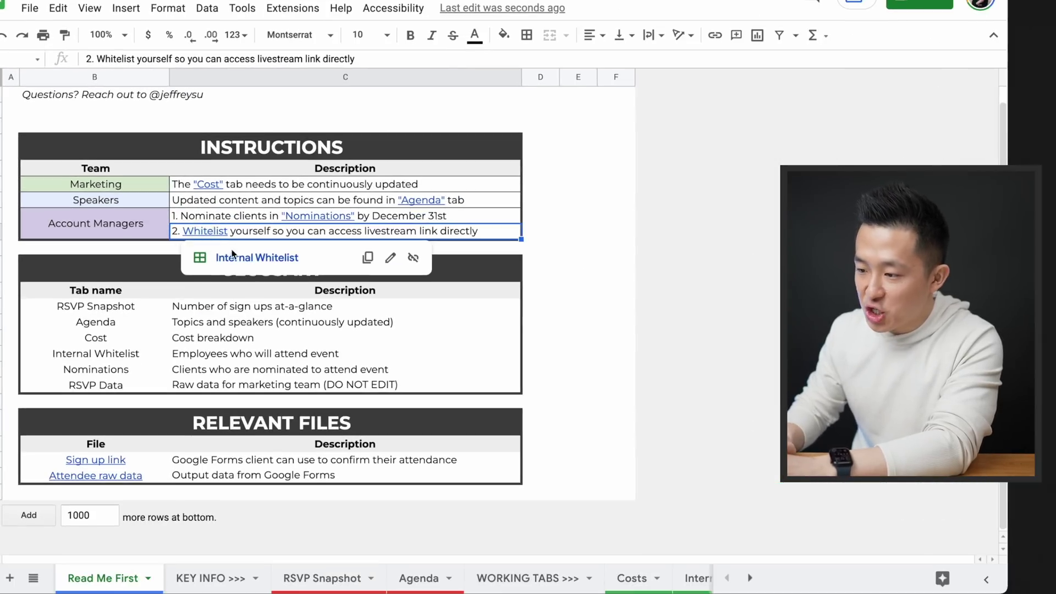
click(388, 394)
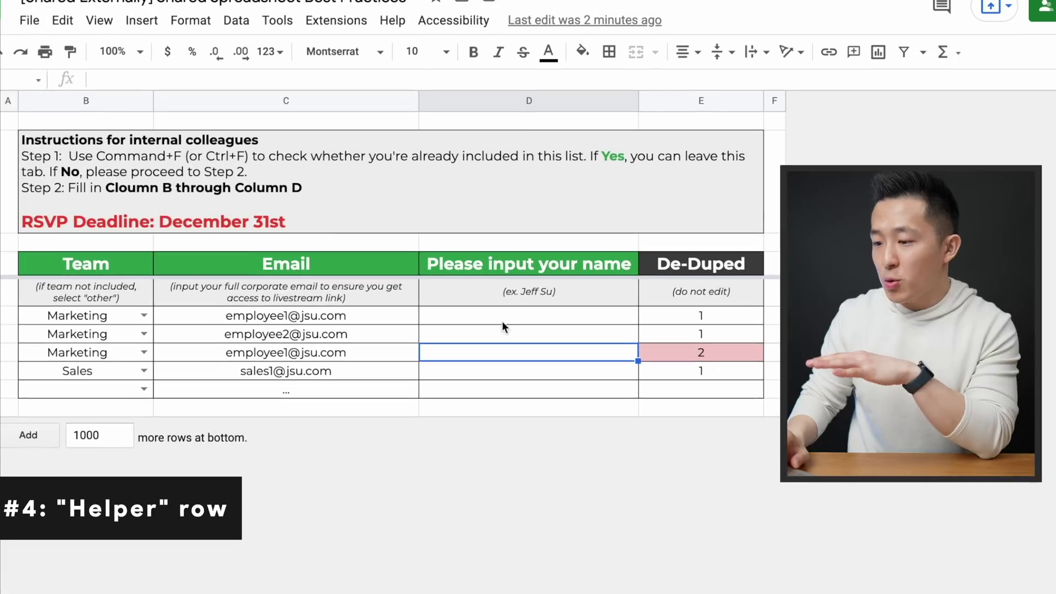
Add an orange 'ex.' row with sample Team, Email and Name above the whitelist entries
click(392, 354)
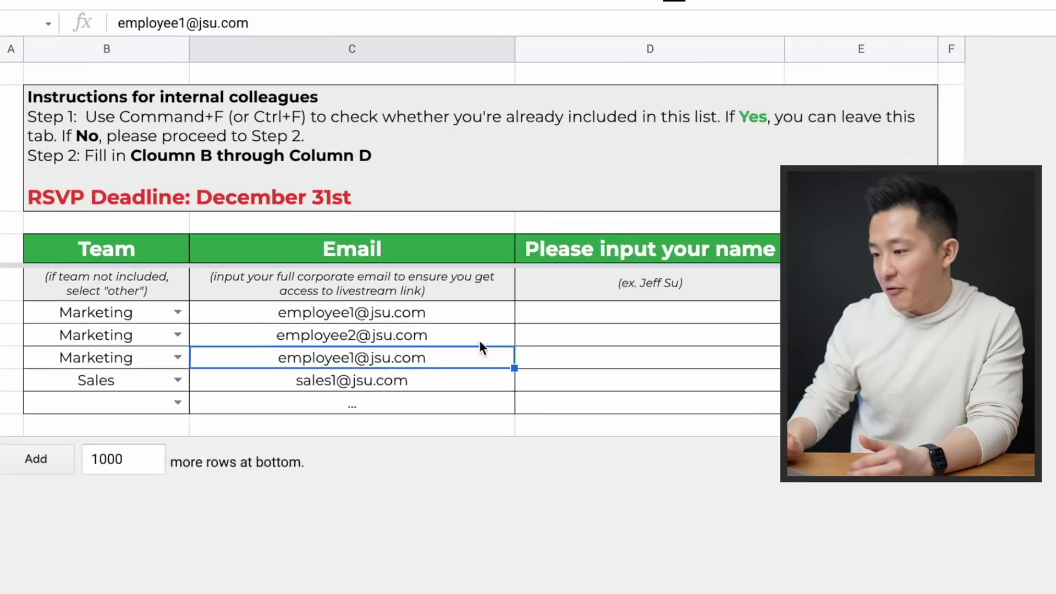
drag(474, 251, 467, 410)
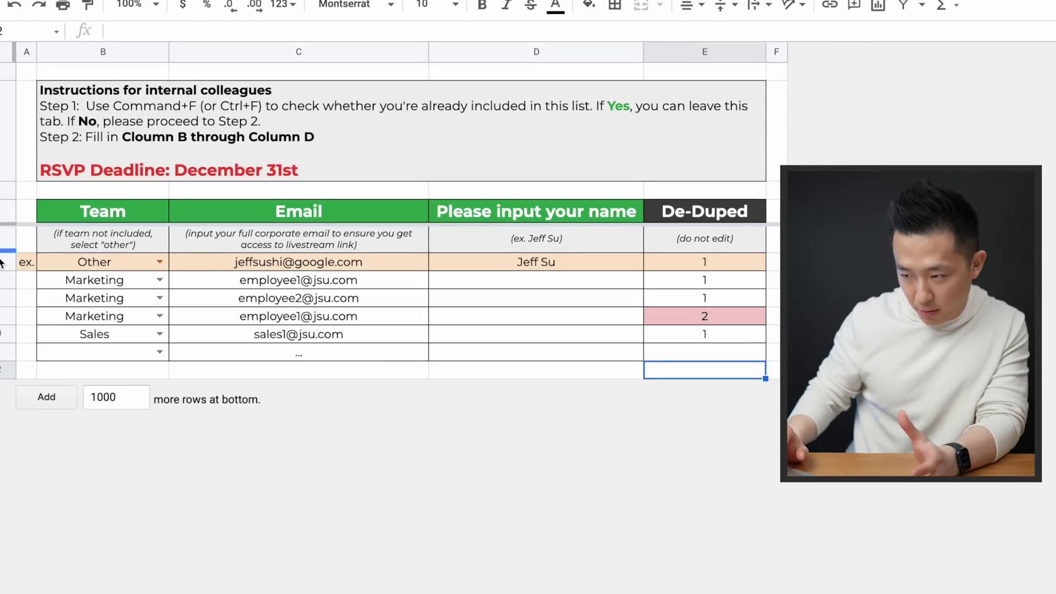
click(107, 300)
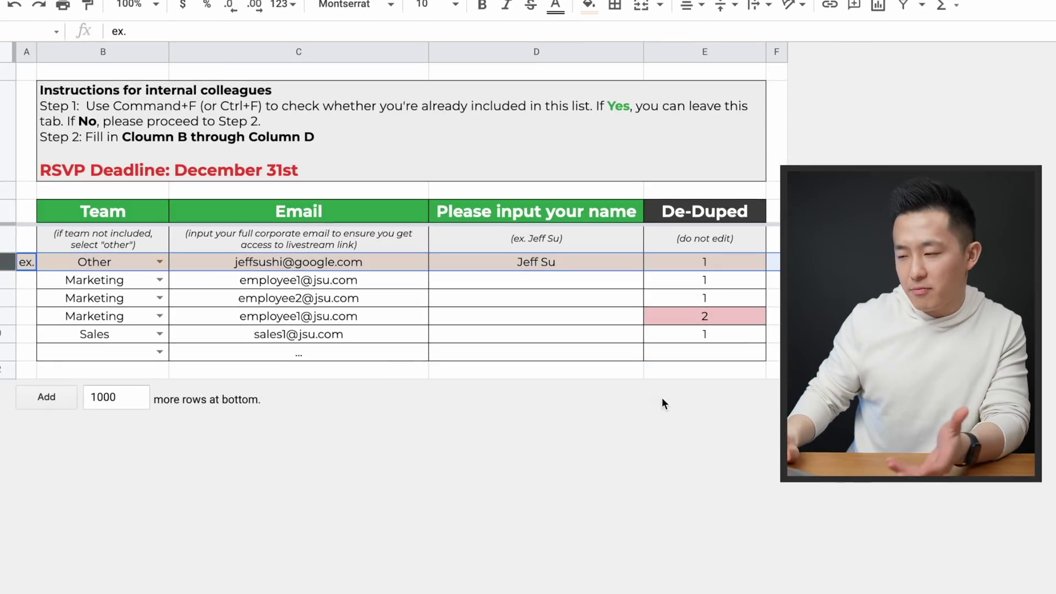
click(662, 369)
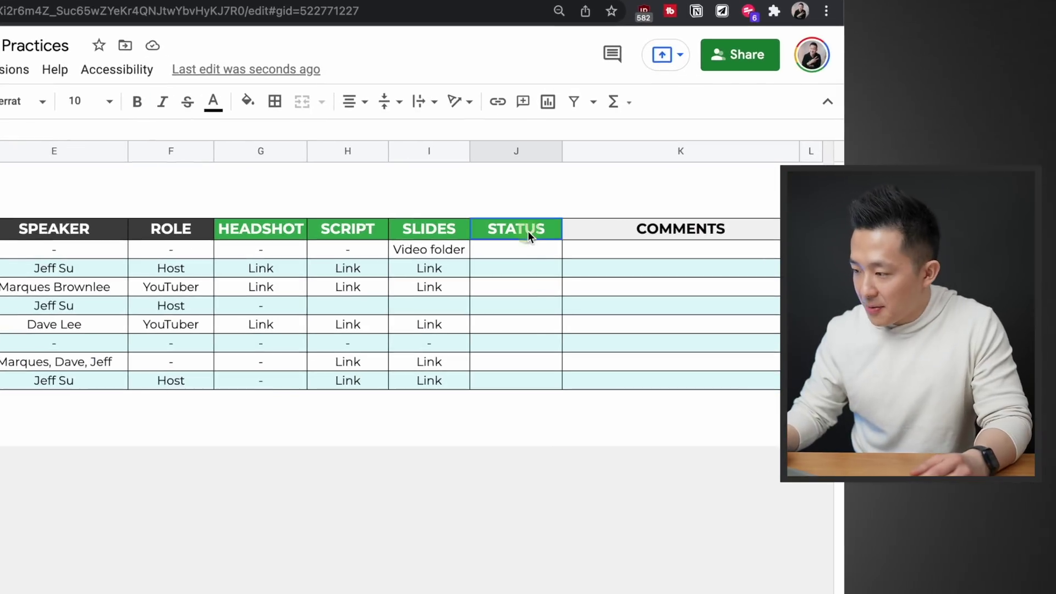
Restrict J5:J12 to 'Not Started, WIP, Done', rejecting others, and test with 'Compl'
drag(680, 203, 683, 319)
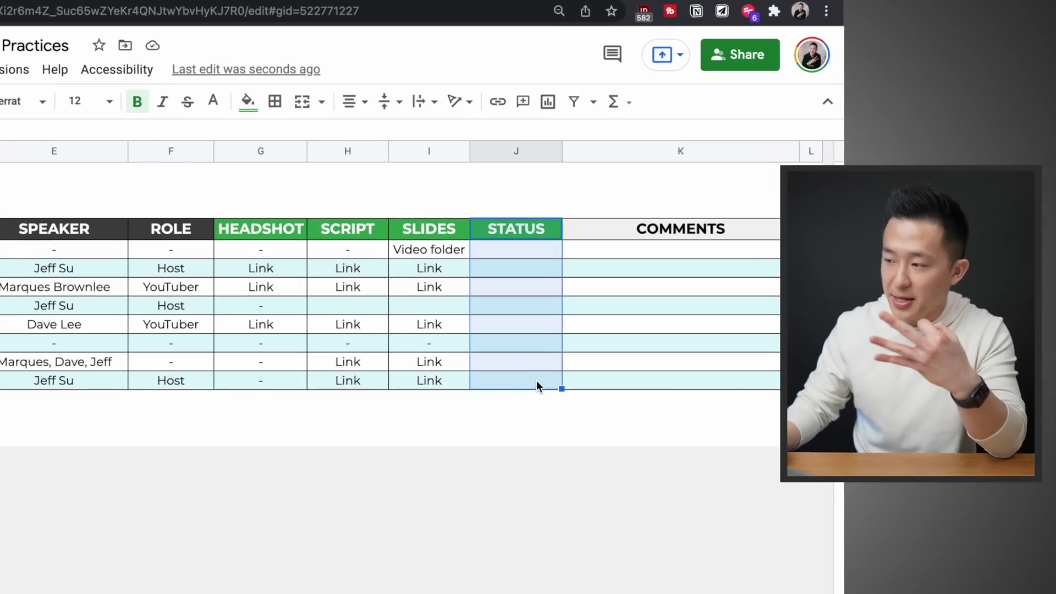
click(551, 322)
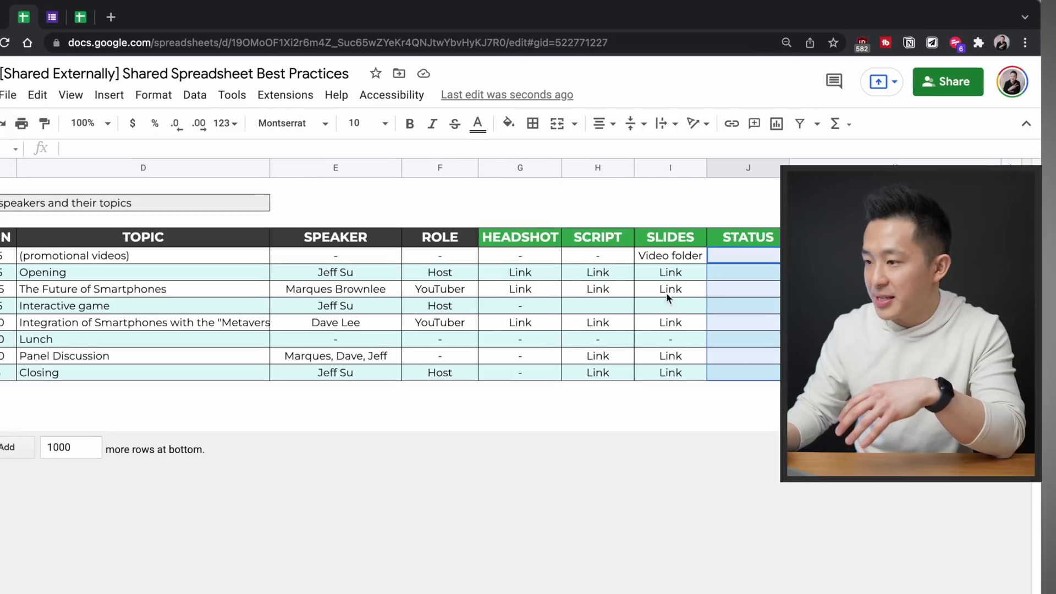
click(207, 104)
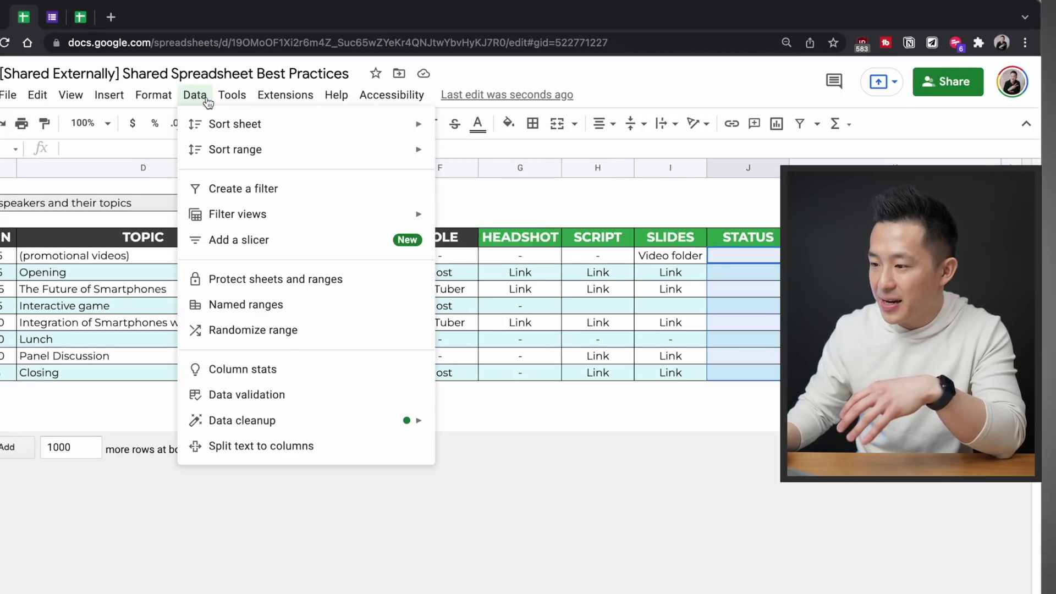
click(283, 396)
click(456, 353)
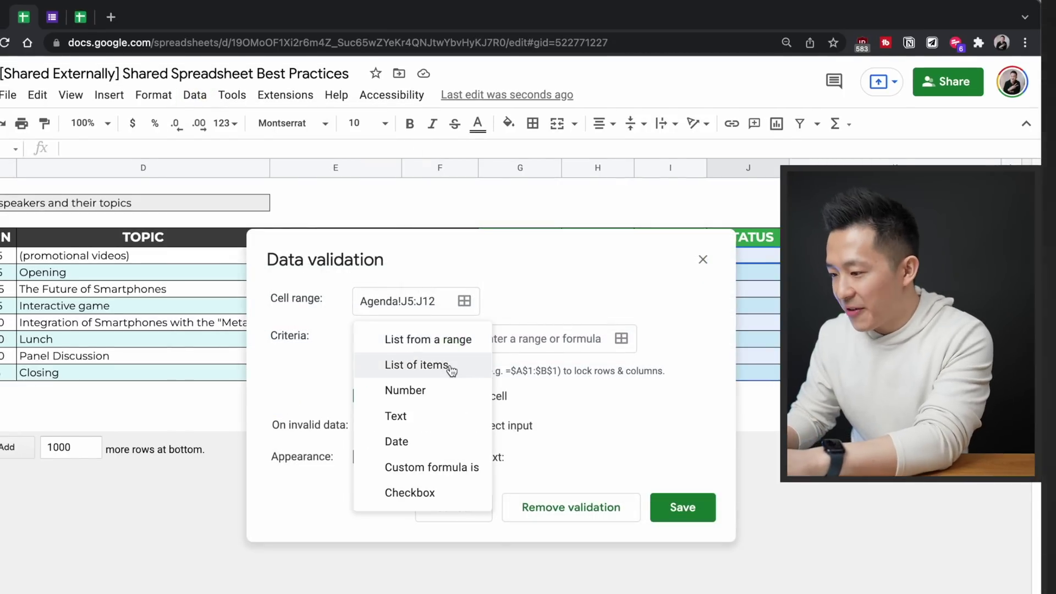
click(447, 367)
click(498, 344)
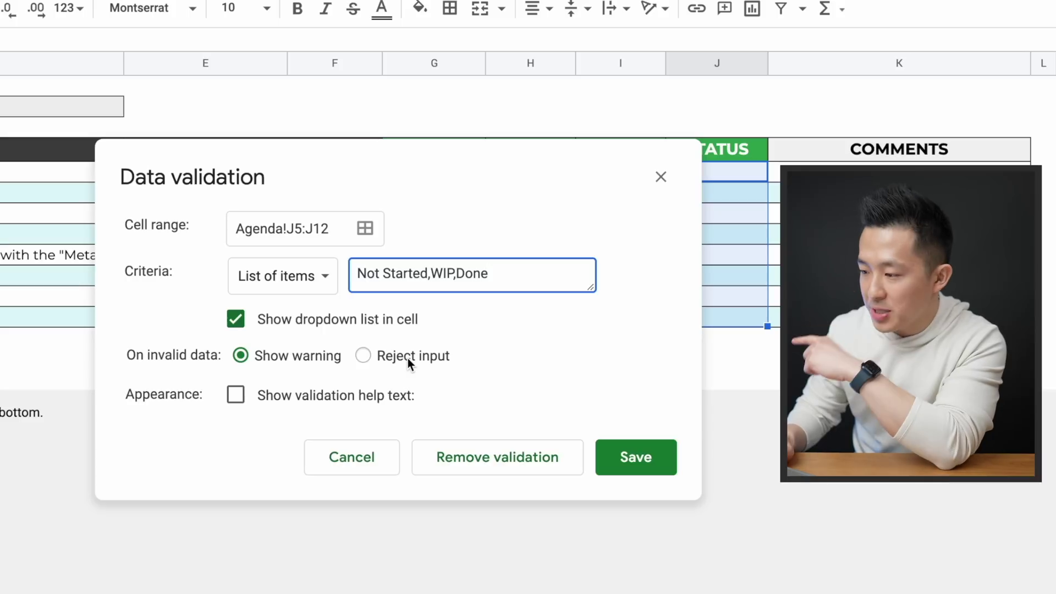
click(638, 457)
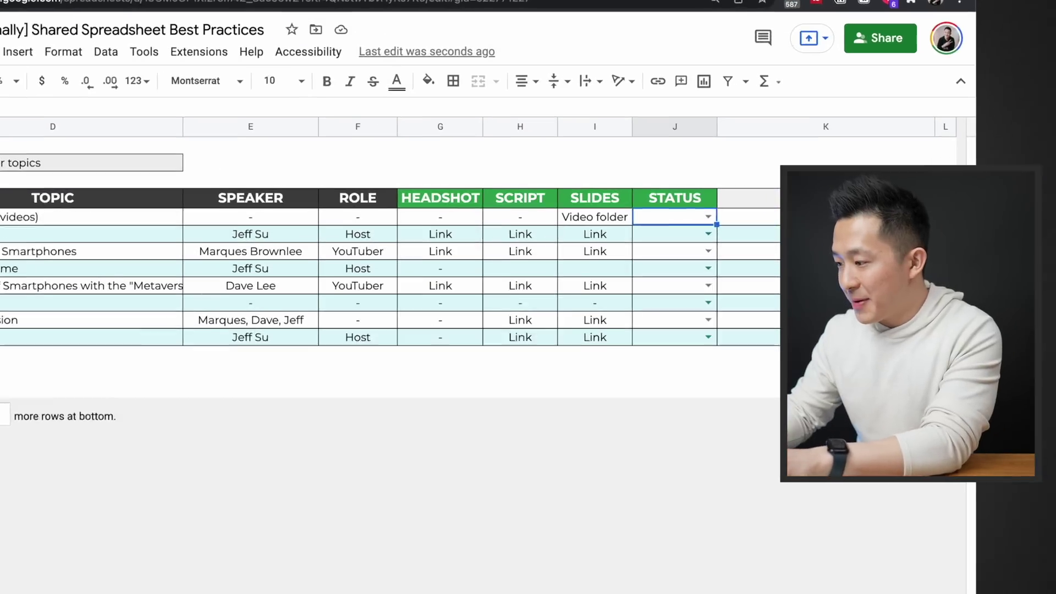
text(Completed)
key(Return)
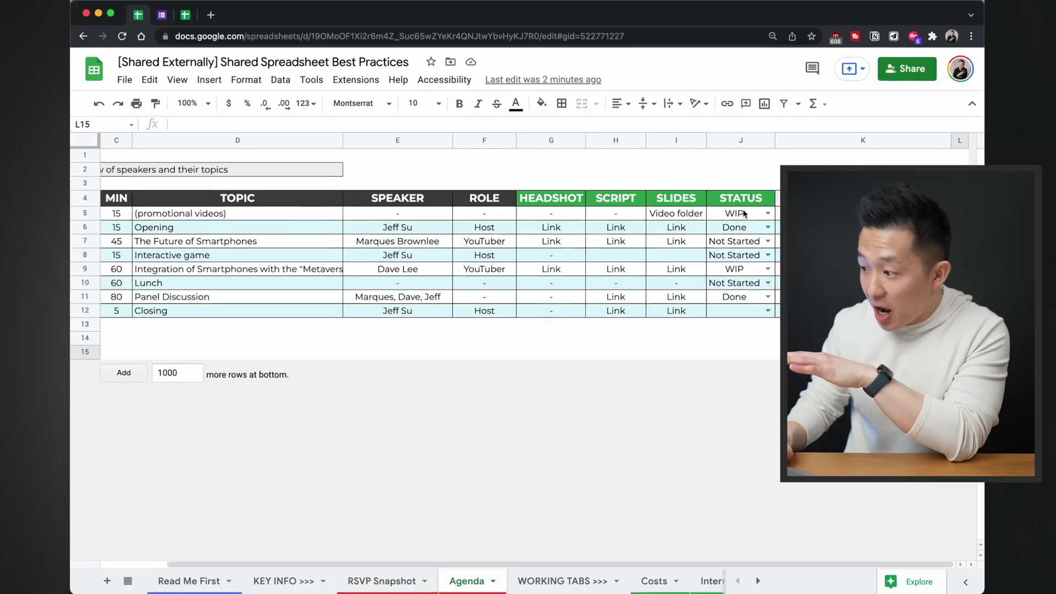
Fill STATUS cells J5:J12 with WIP, Done or Not Started from their dropdowns
drag(743, 214, 738, 316)
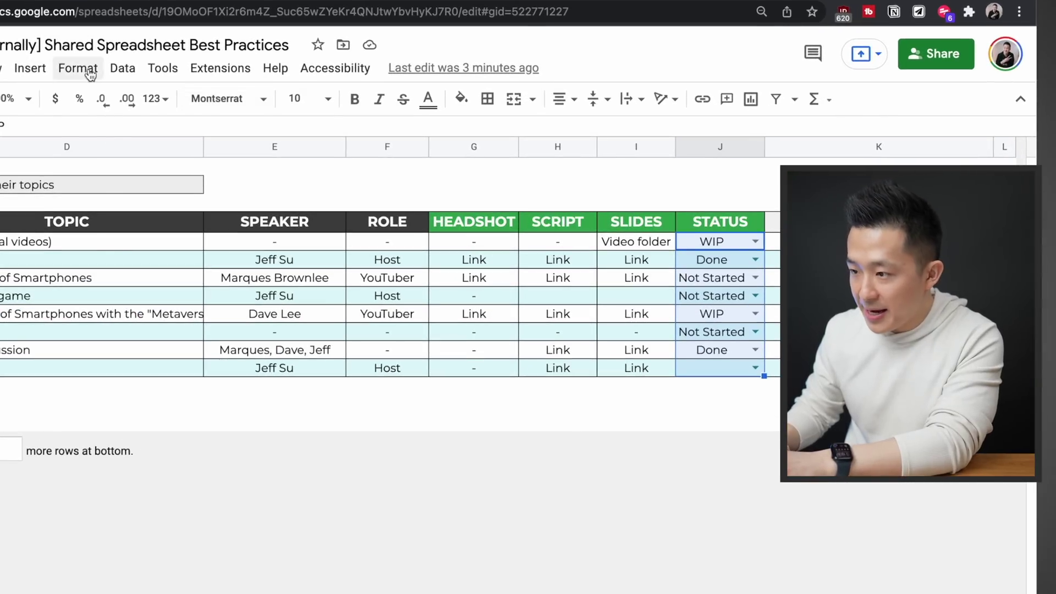
Add a conditional formatting rule colouring cells exactly 'Done' green
click(90, 75)
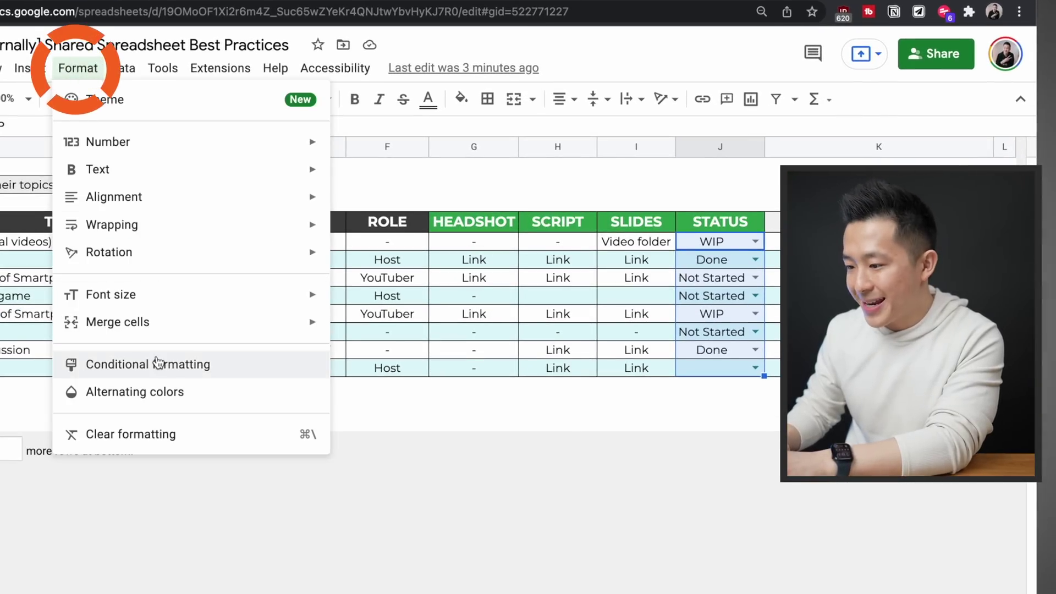
click(142, 363)
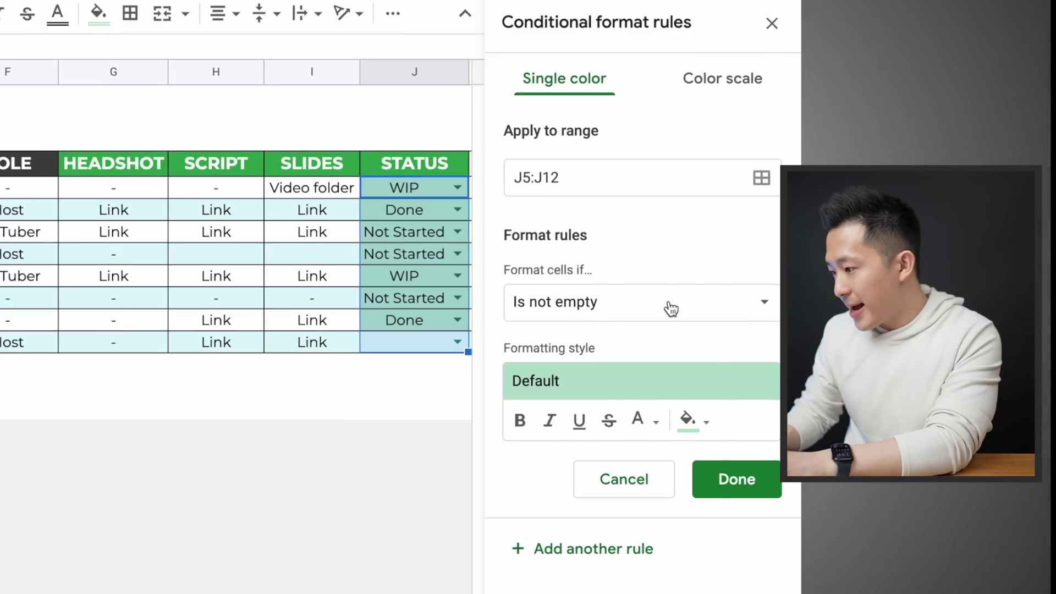
click(672, 308)
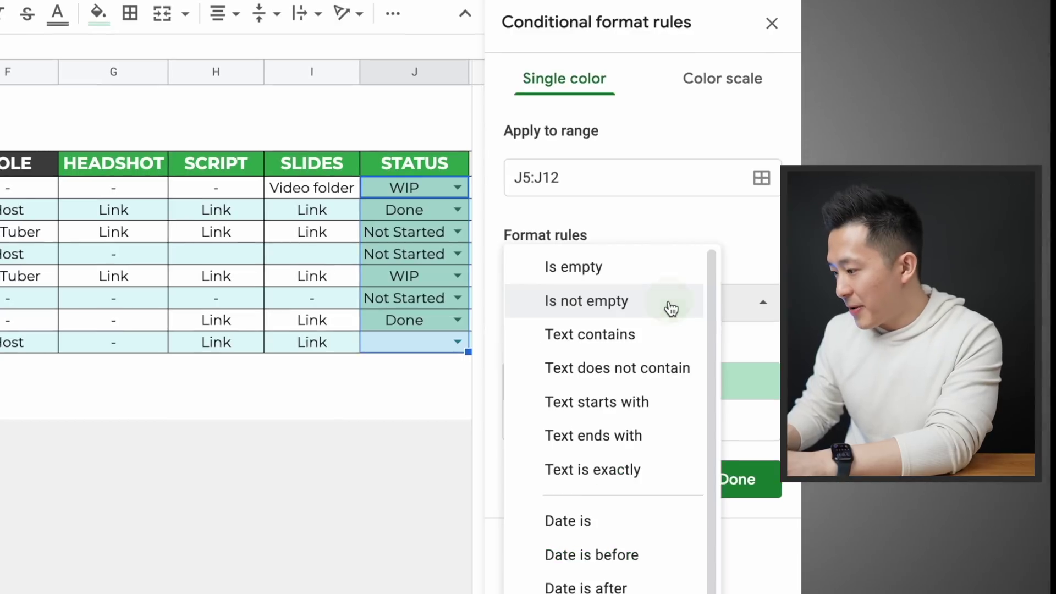
click(628, 470)
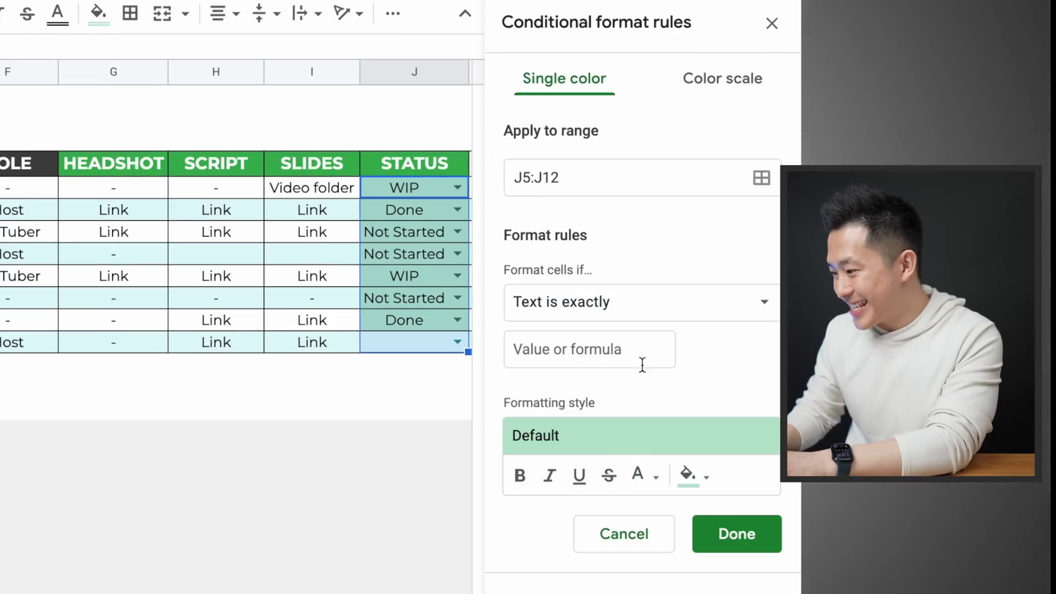
click(628, 357)
text(Do)
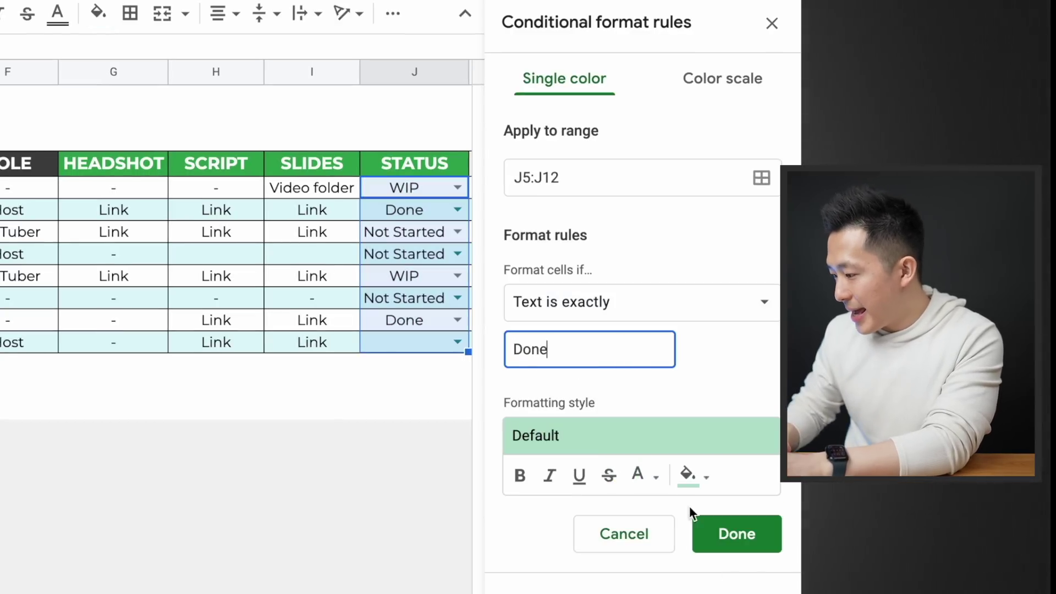
text(ne)
click(753, 544)
Add a second rule colouring 'WIP' cells yellow, then close the rules panel
click(645, 169)
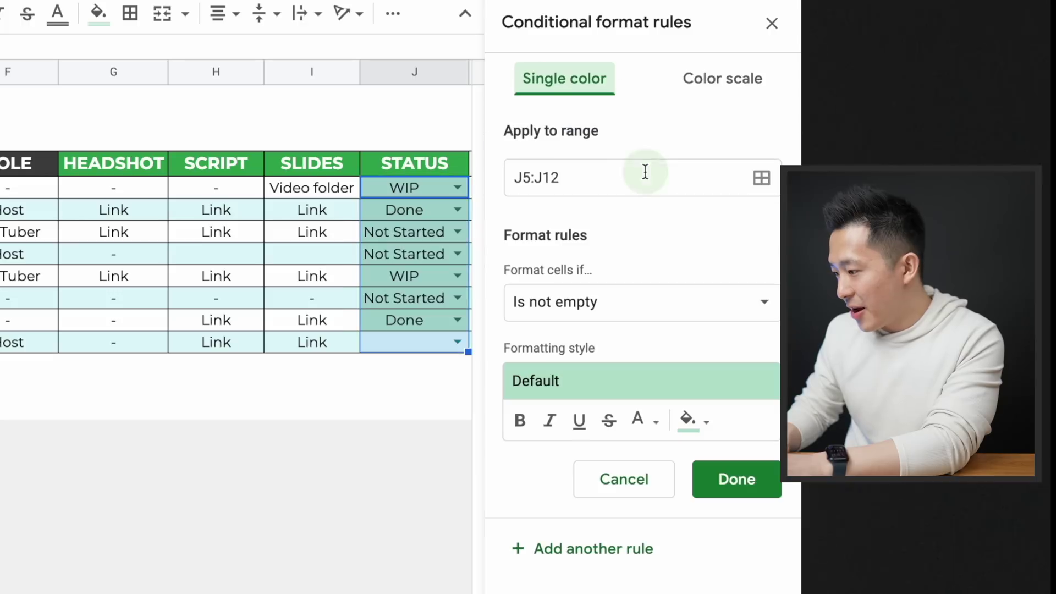
click(622, 315)
click(608, 468)
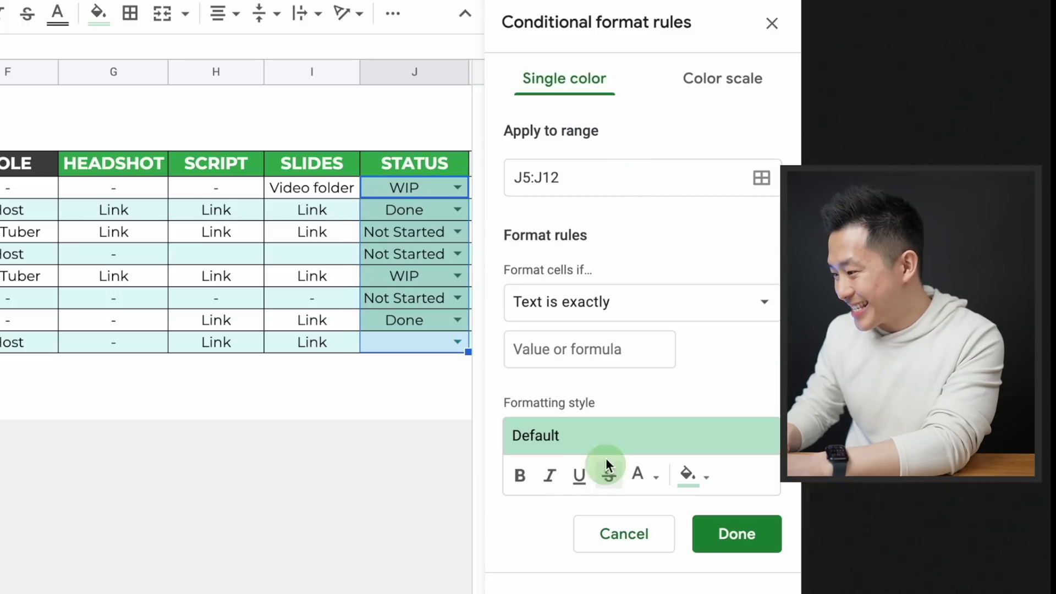
click(600, 439)
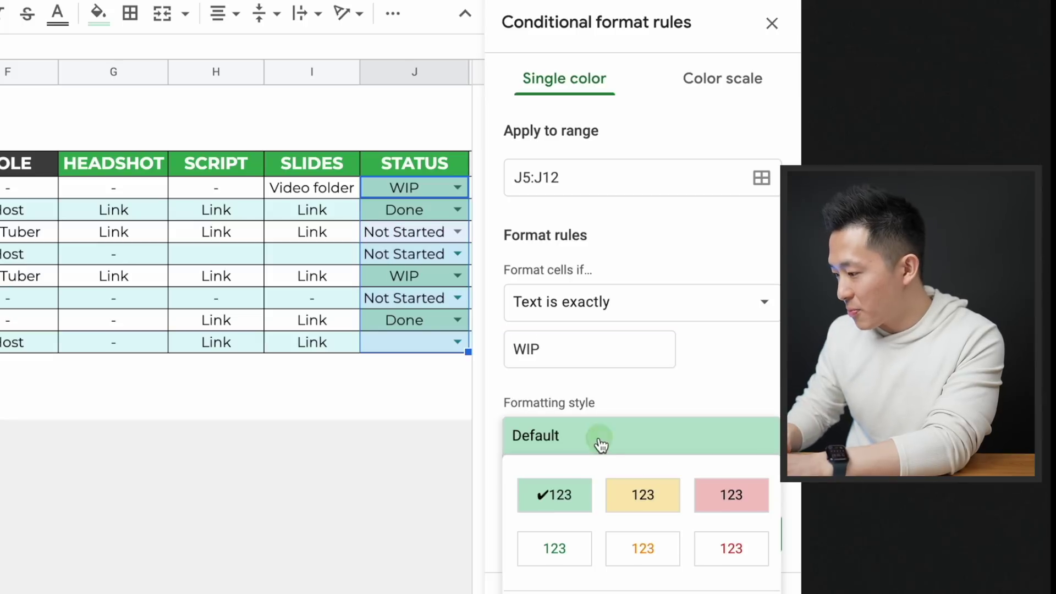
click(641, 505)
click(736, 529)
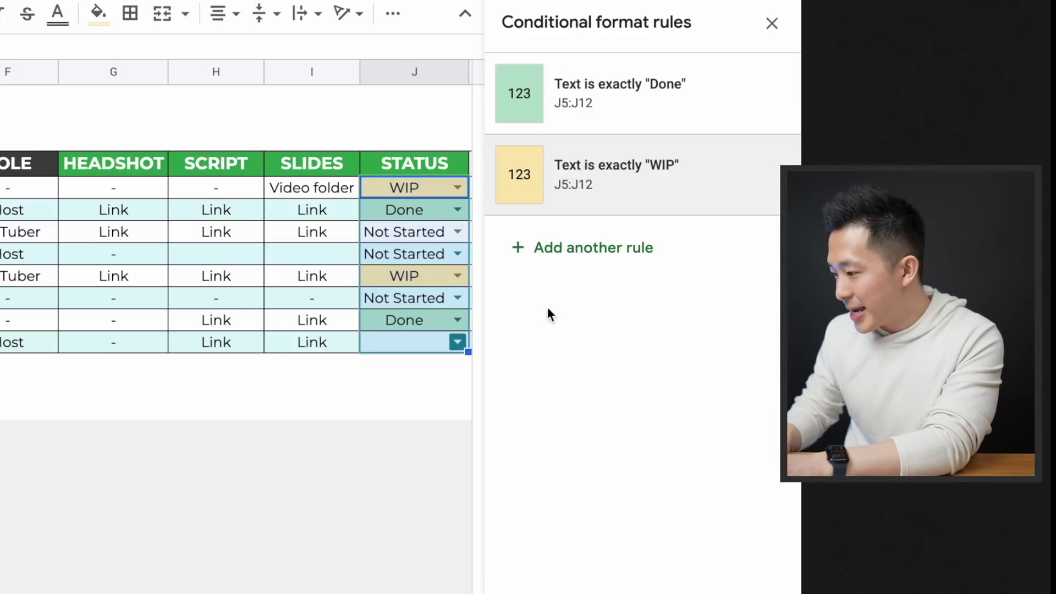
click(445, 372)
click(773, 24)
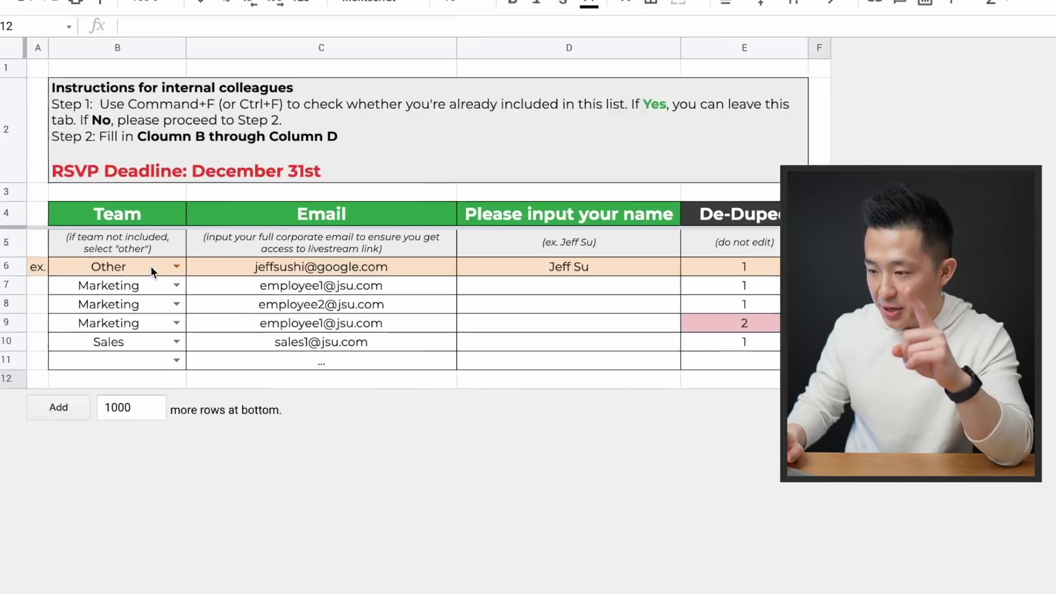
Append 'Other' to the data validation list of items for Team cells B6:B11
drag(145, 301, 141, 367)
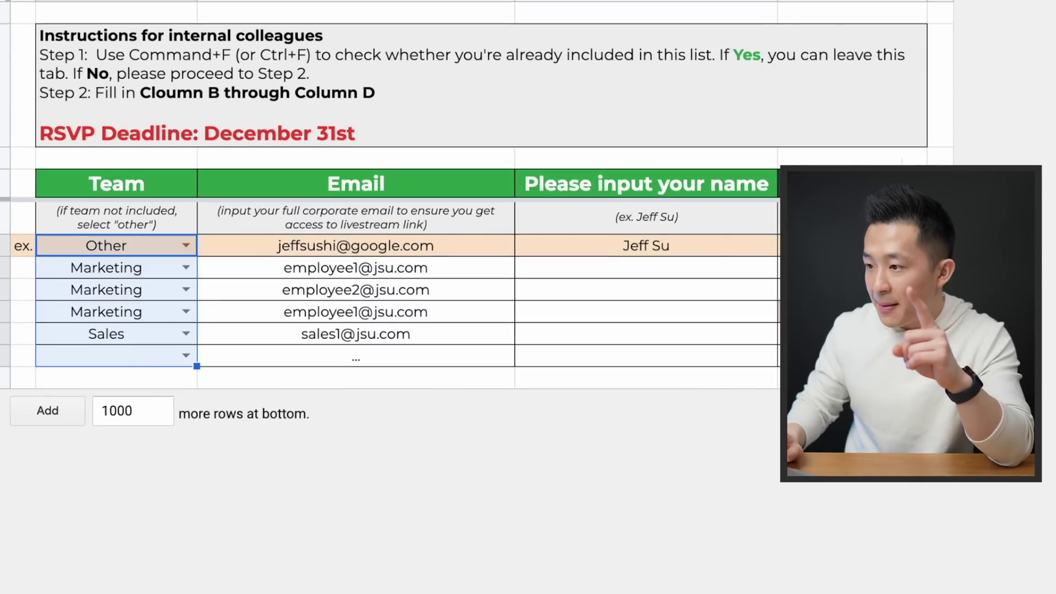
click(358, 1)
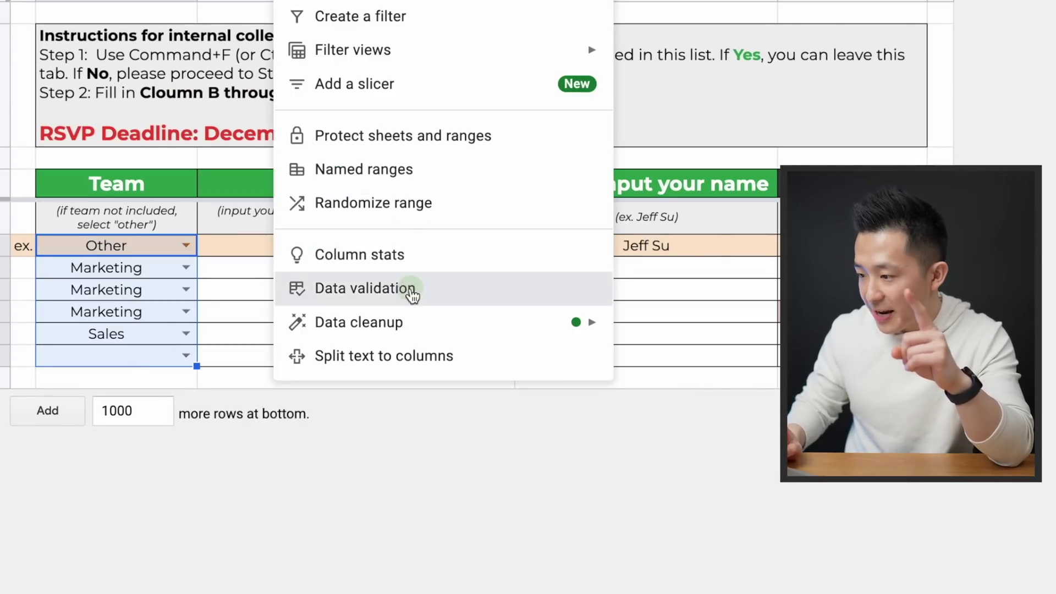
click(411, 292)
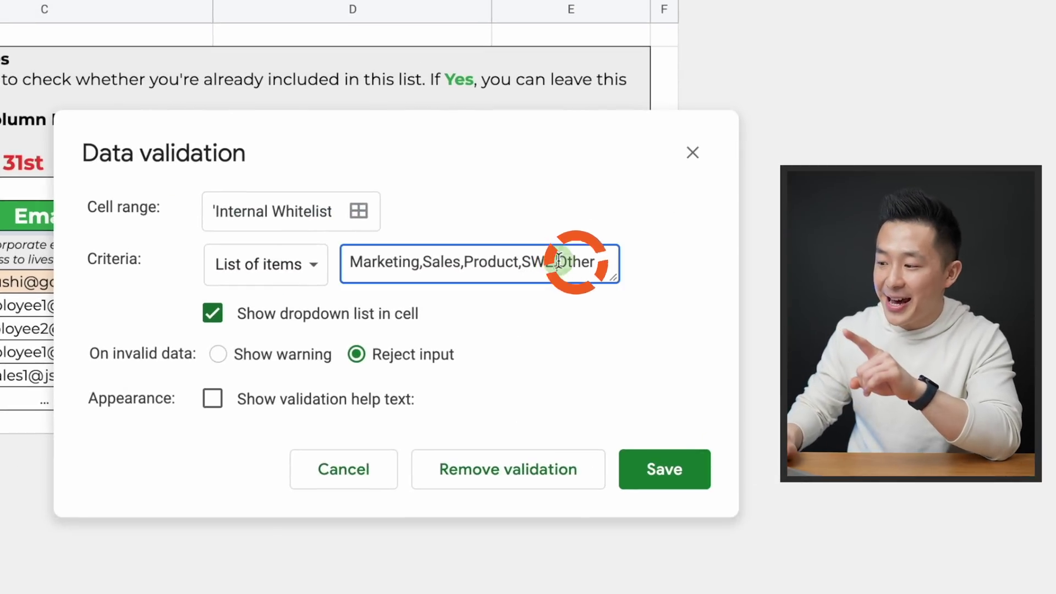
text(r)
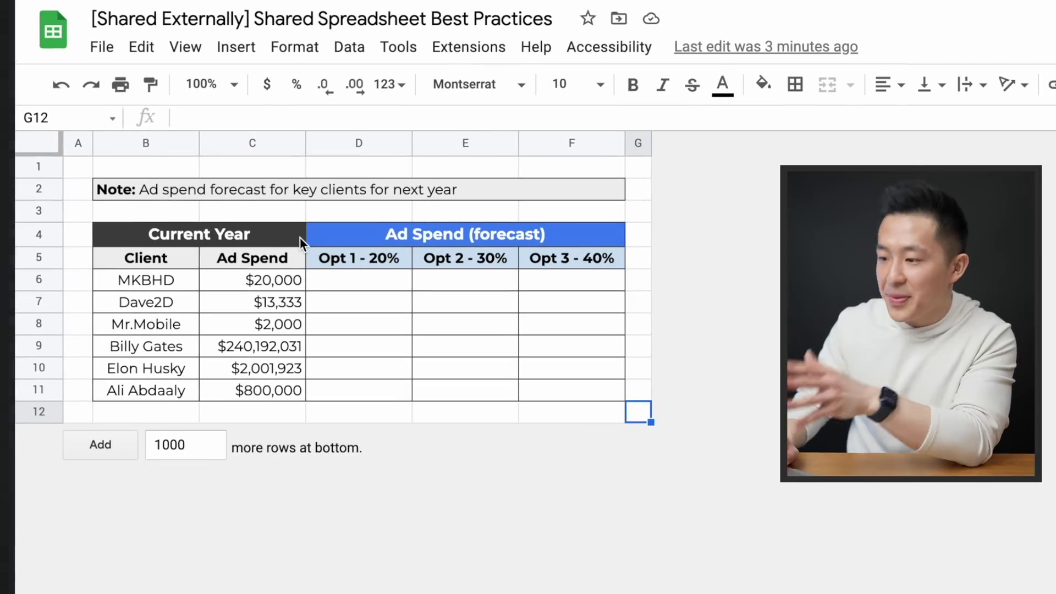
Review the Opt 1–3 headers and discard an unfinished =C6*1. formula in D6
click(342, 256)
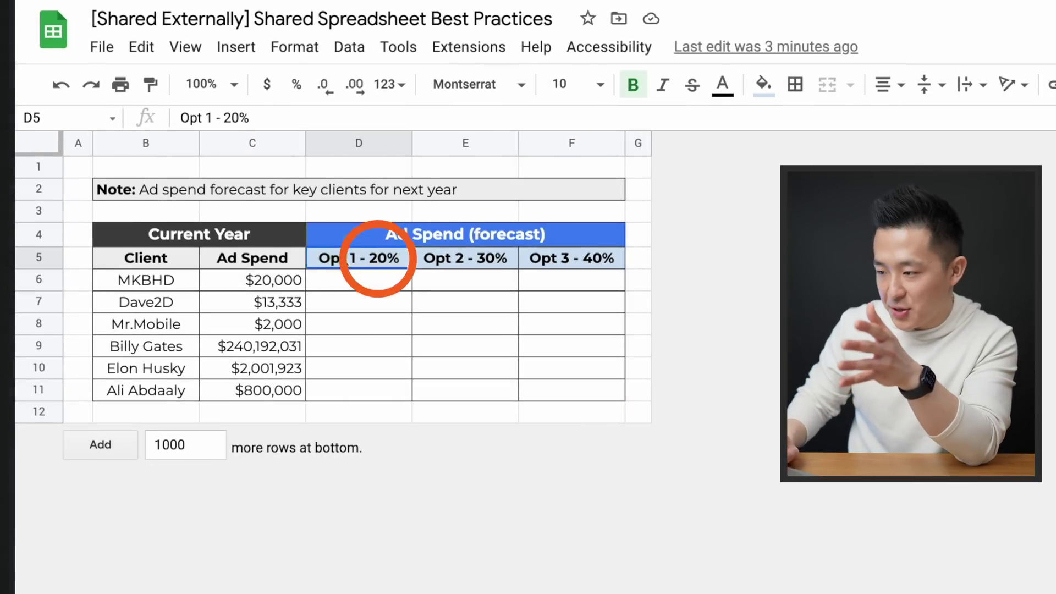
click(476, 256)
click(575, 256)
click(347, 282)
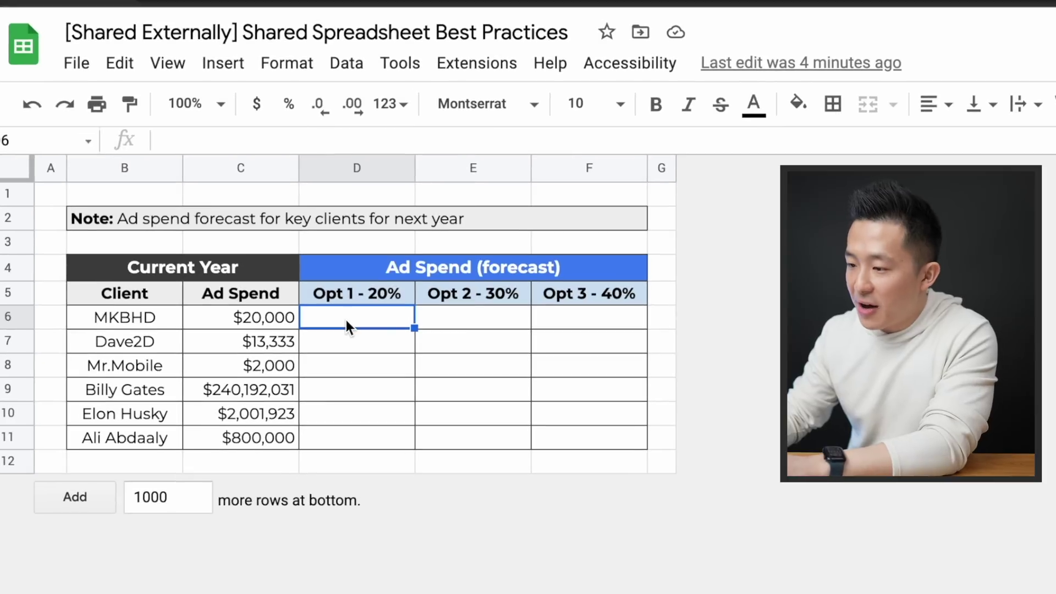
text(=C6)
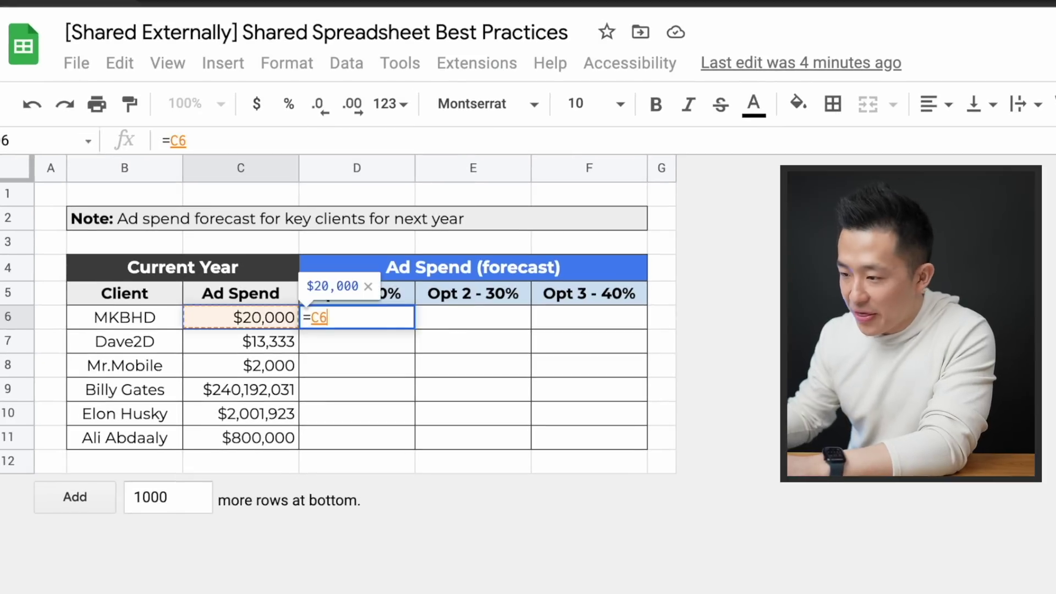
text(*1.2)
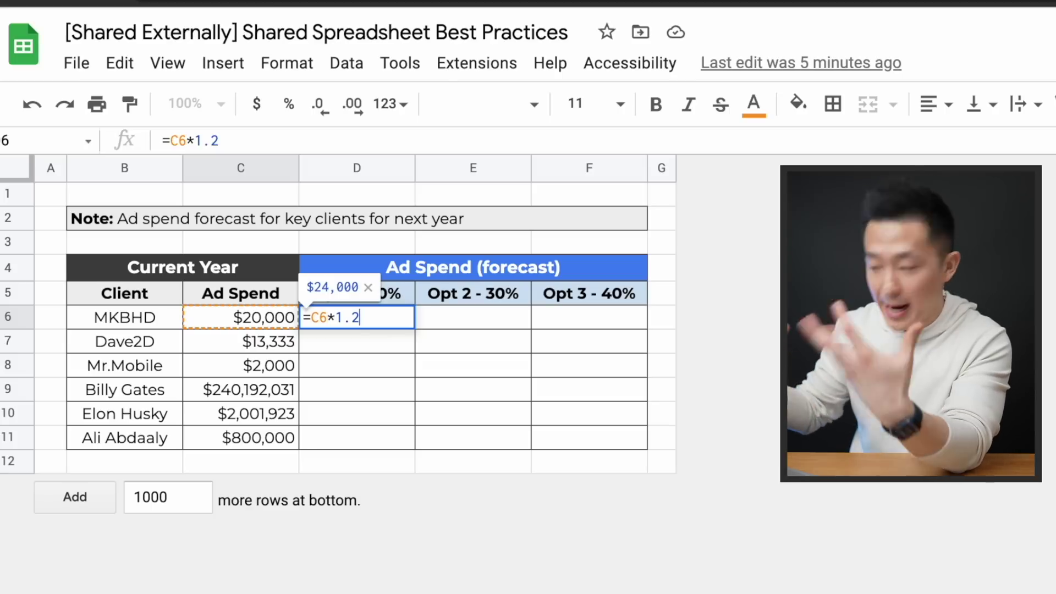
key(Escape)
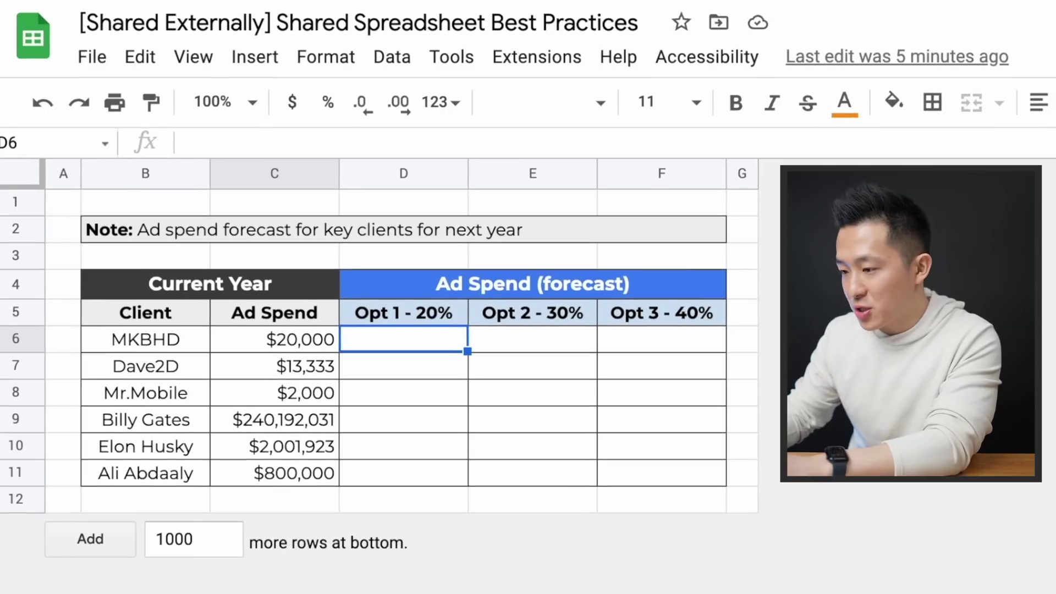
Enter 20%, 30% and 40% as the headers in D5, E5 and F5
click(427, 319)
text(20%)
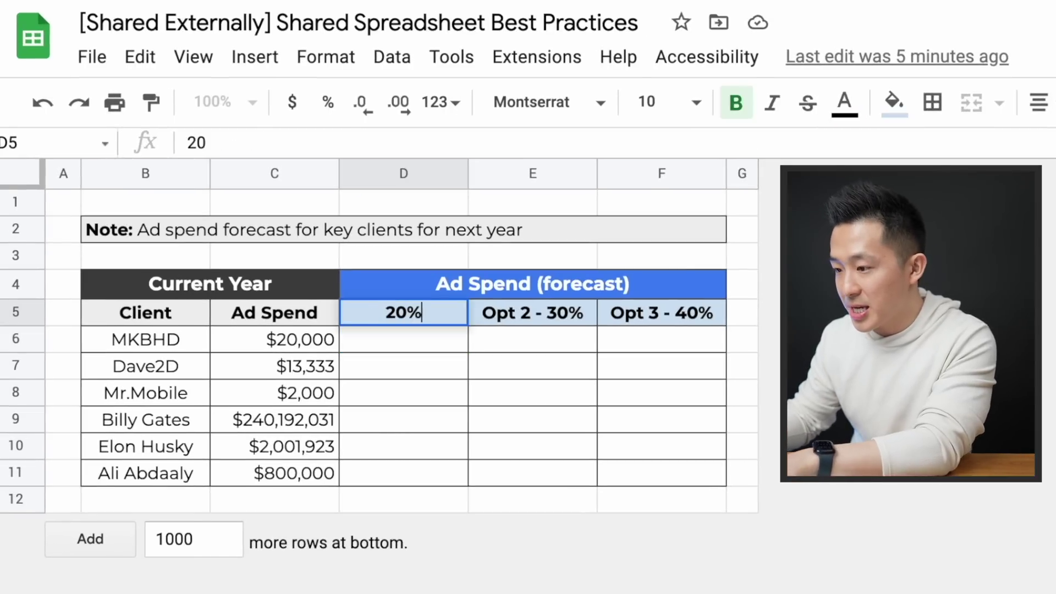
key(Tab)
text(30%)
key(Tab)
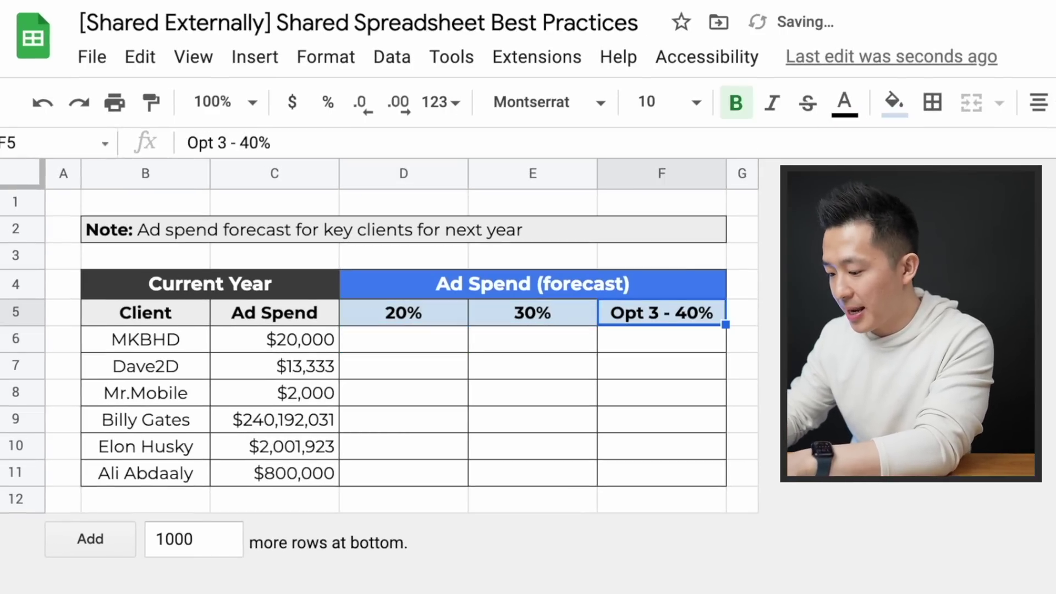
text(40%)
key(Return)
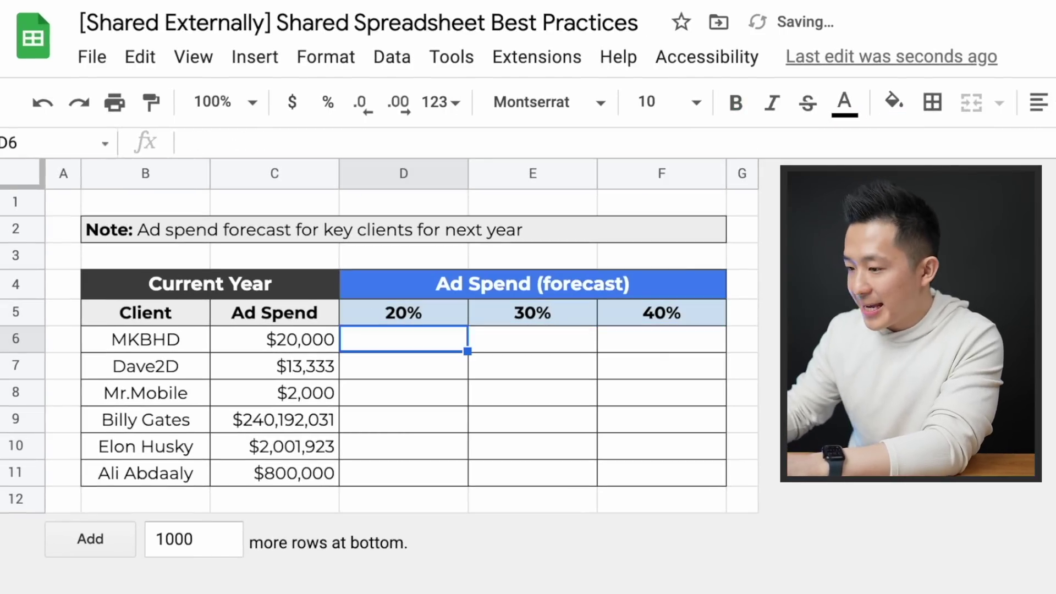
Enter the mixed-reference formula =$C6*(1+D$5) in D6
text(=)
key(Left)
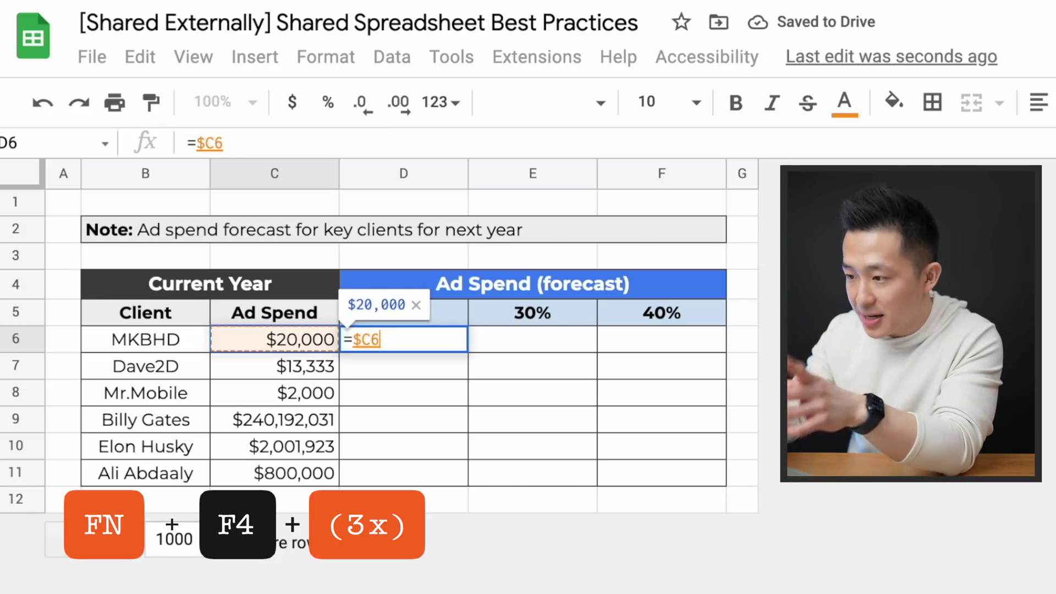
text(*)
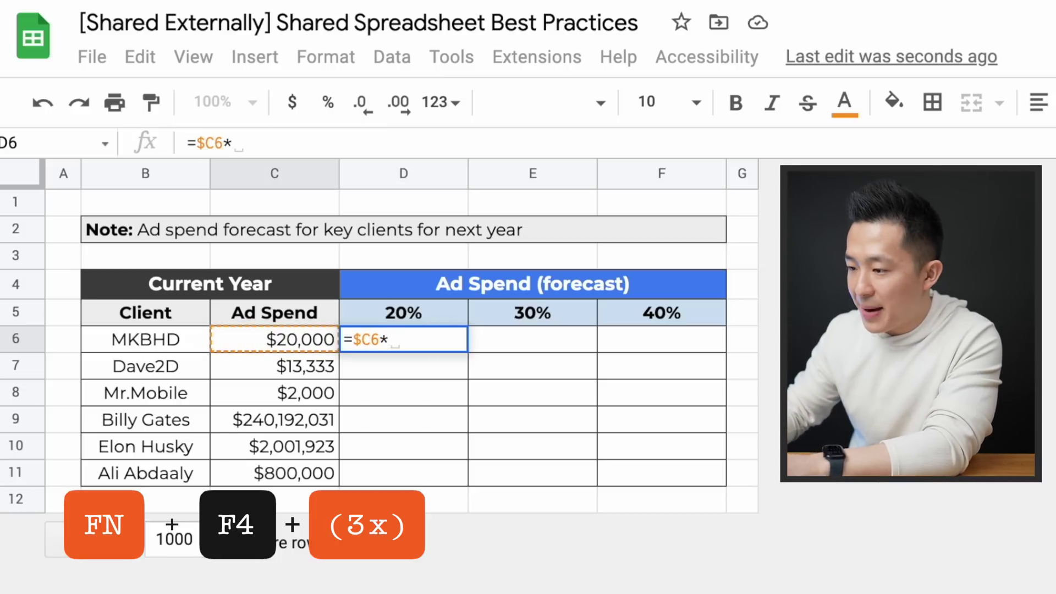
text((1+)
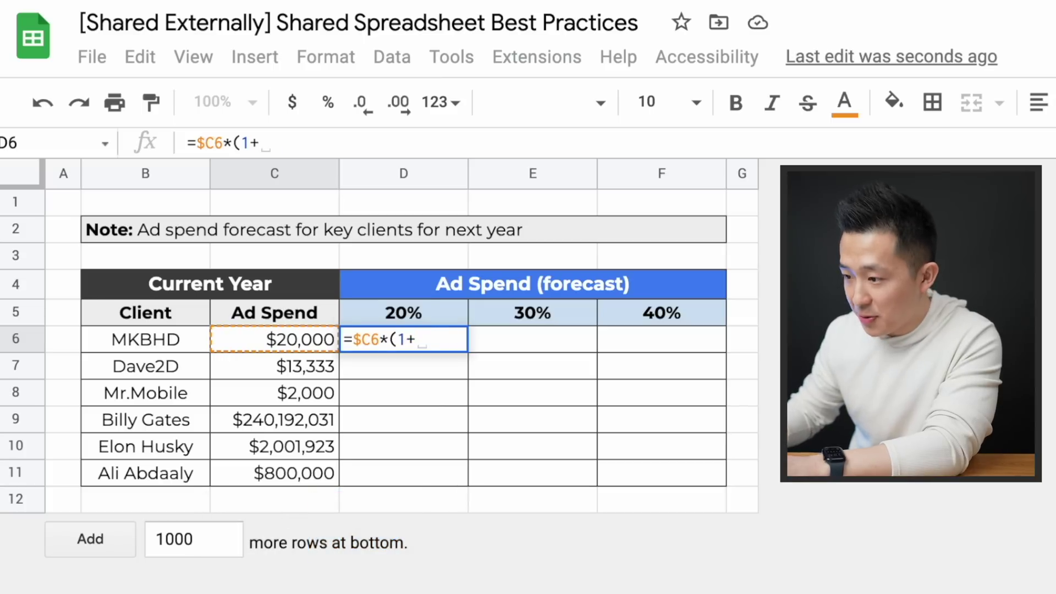
key(Up)
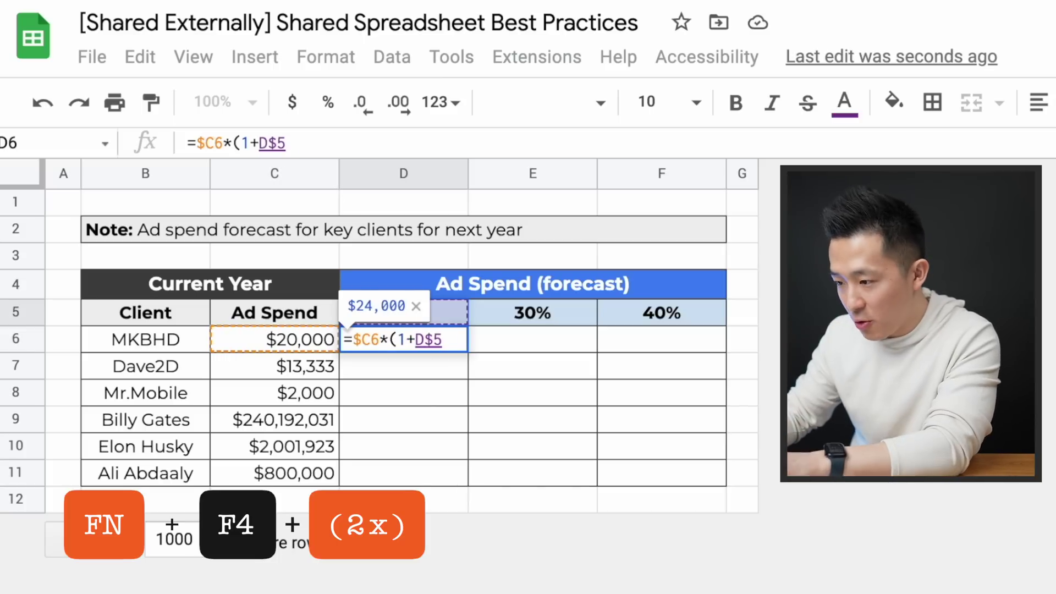
text())
key(Return)
Copy the forecast formula across to F6 and down to row 11
key(Up)
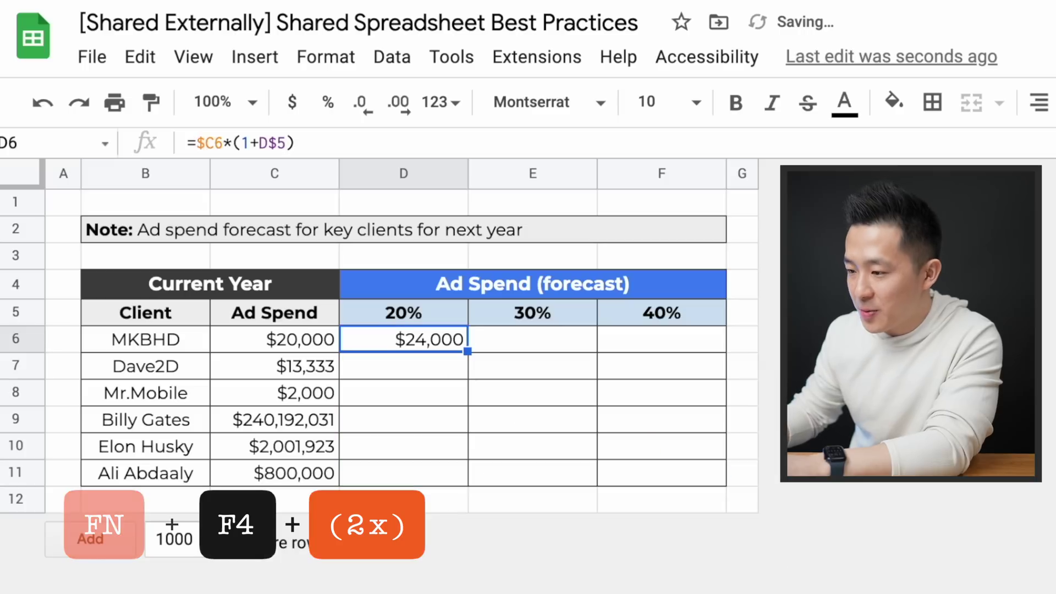
key(shift+Right)
key(shift+Right)
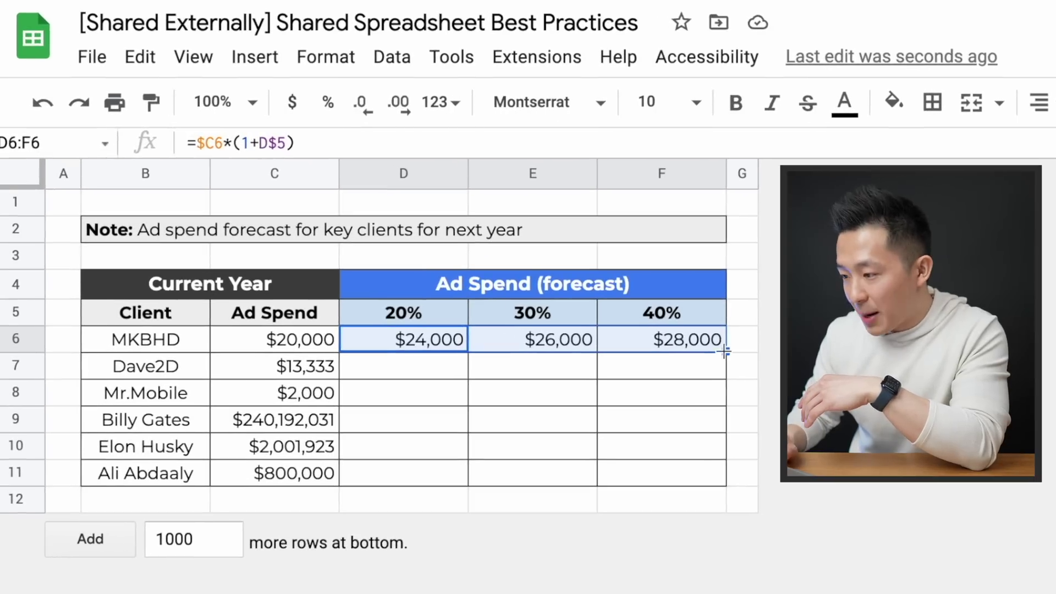
double_click(726, 352)
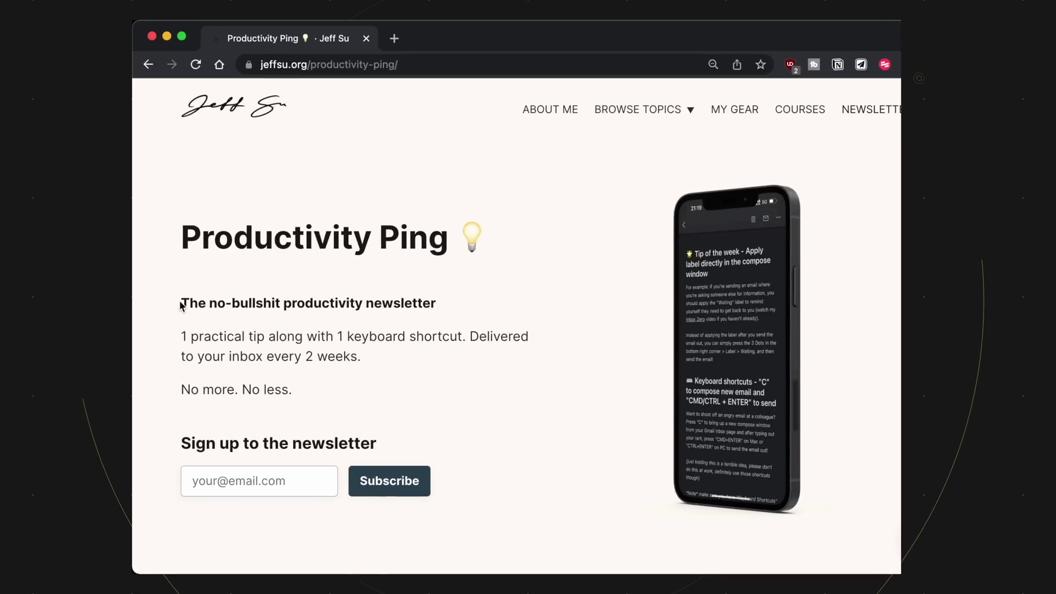
drag(182, 305, 428, 304)
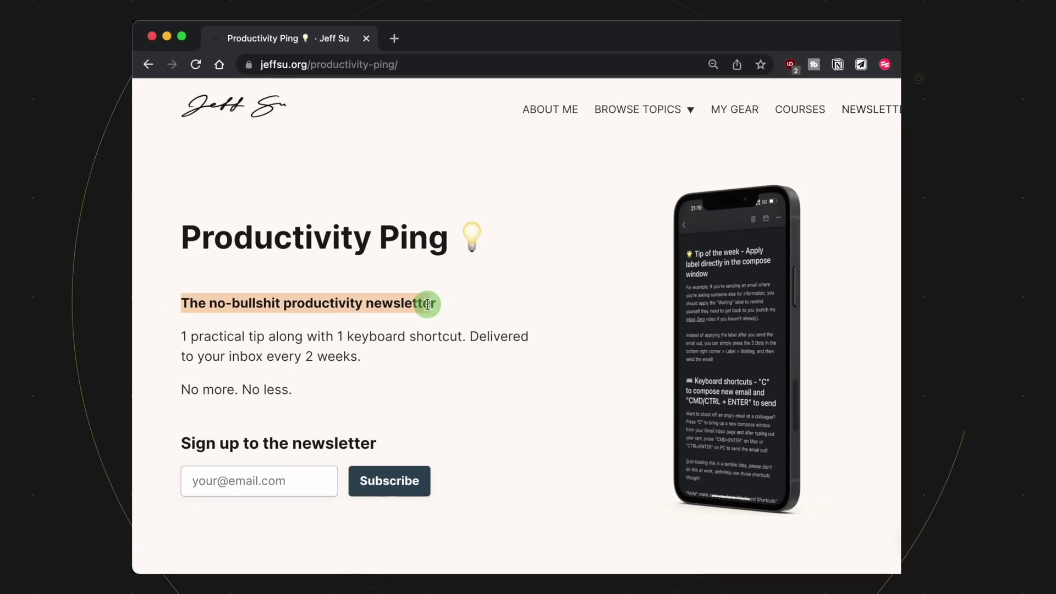
scroll(517, 326, down, 10)
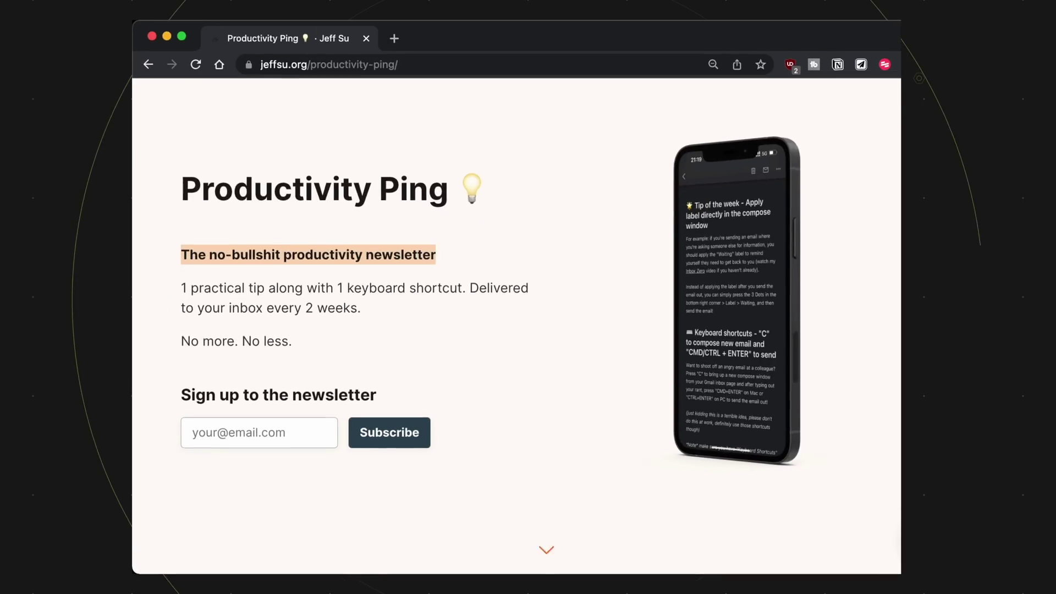
scroll(516, 326, down, 5)
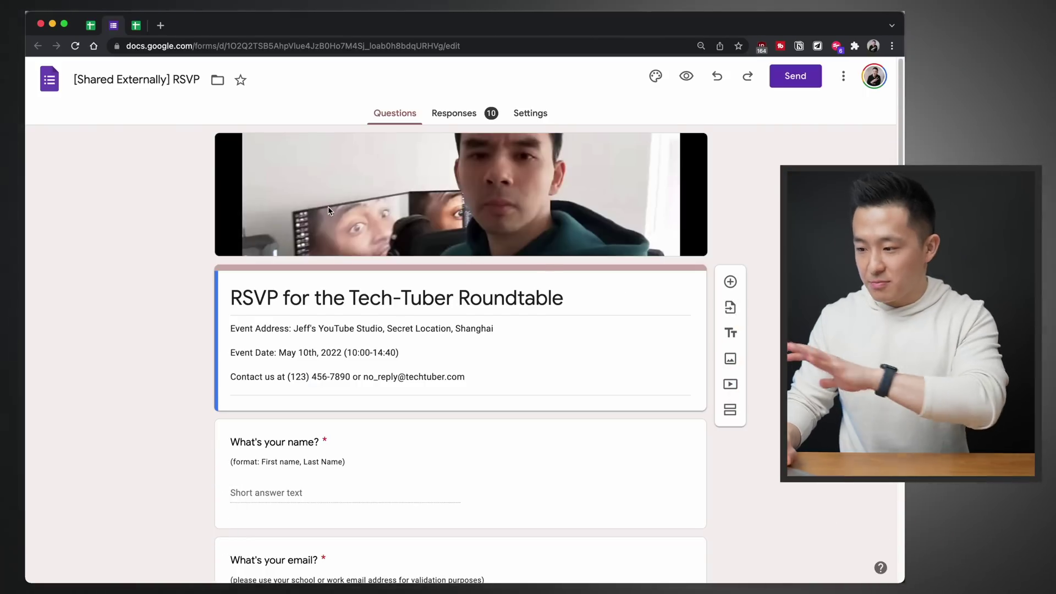
Scroll through the RSVP form questions, then switch to the responses spreadsheet
scroll(328, 207, down, 6)
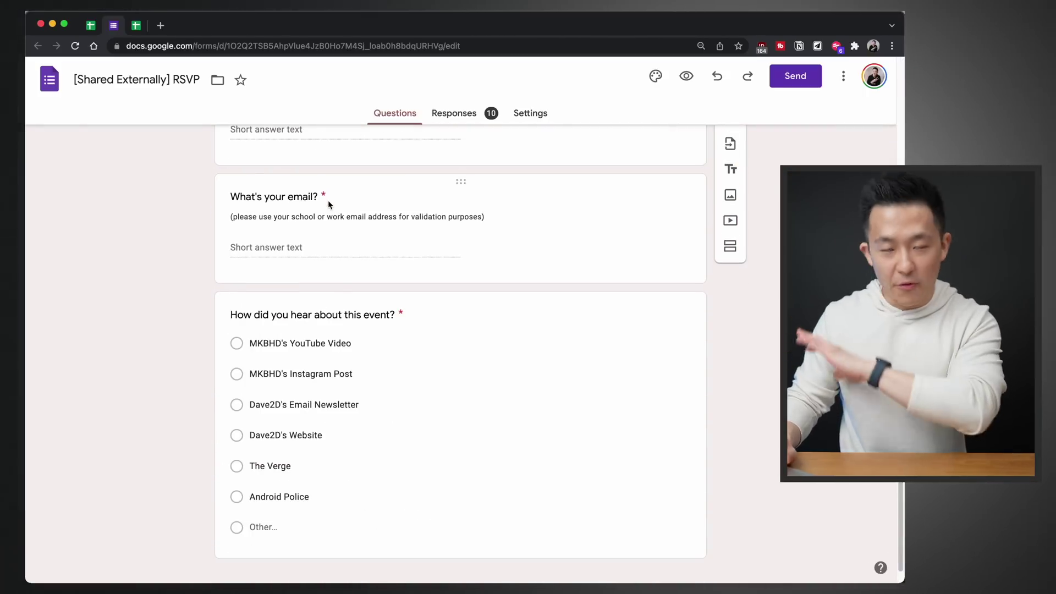
click(137, 26)
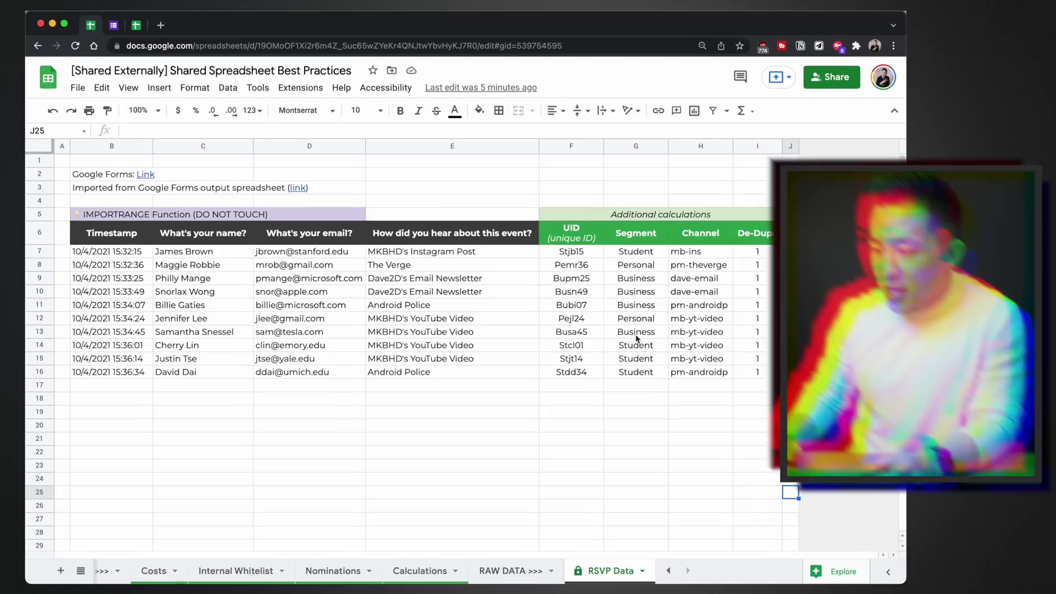
Inspect the IMPORTRANGE formula in B6, then overwrite it with 'ajsdlfkjasd' so the imported rows vanish
drag(133, 215, 315, 216)
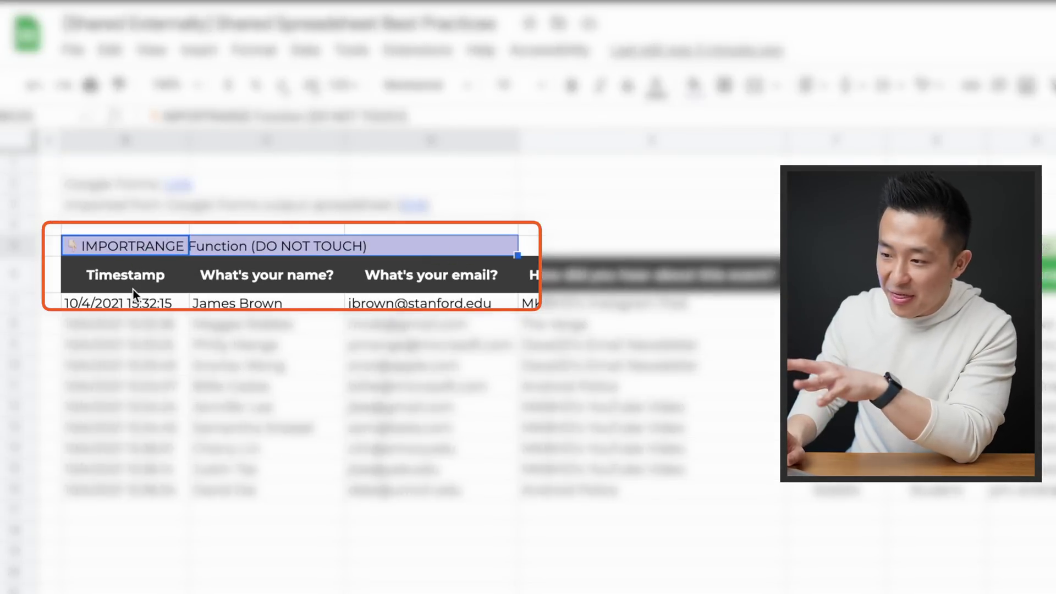
click(141, 283)
double_click(140, 283)
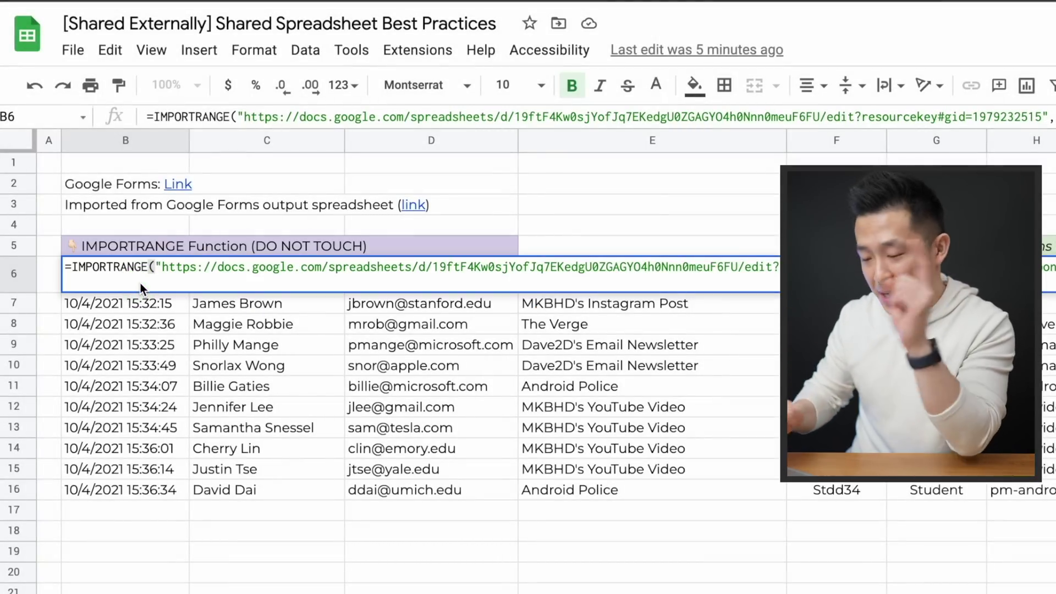
key(Escape)
text(ajsdlfkjasd)
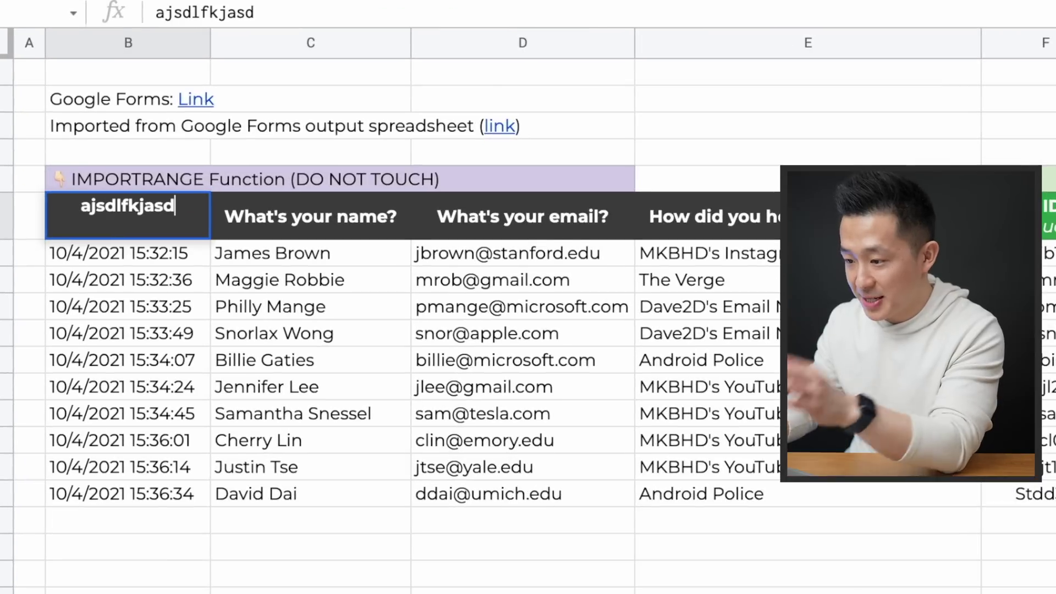
key(Return)
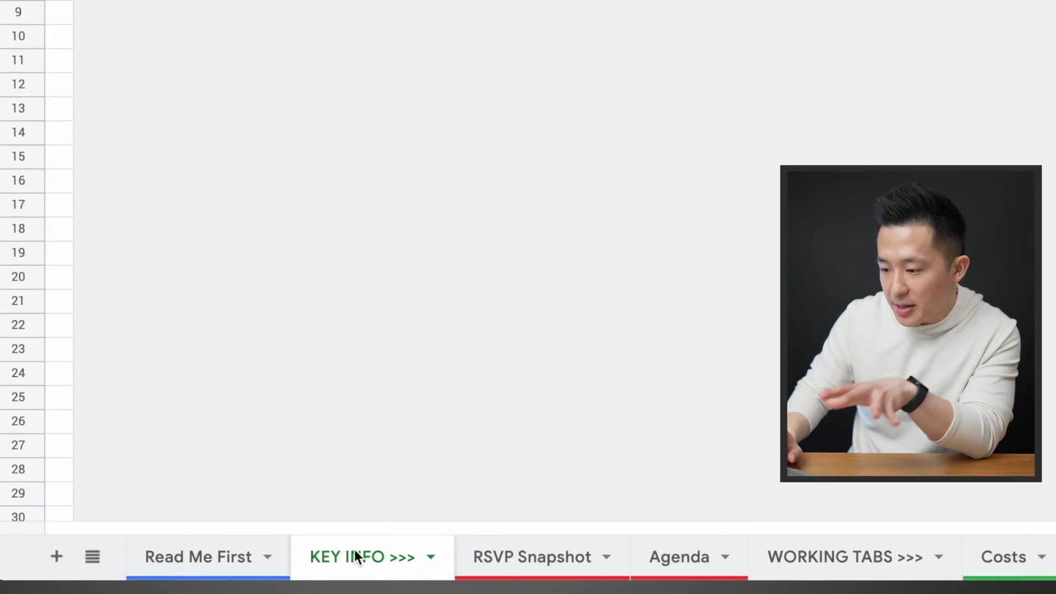
Step through the WORKING TABS and RAW DATA divider sheets
click(850, 554)
click(858, 557)
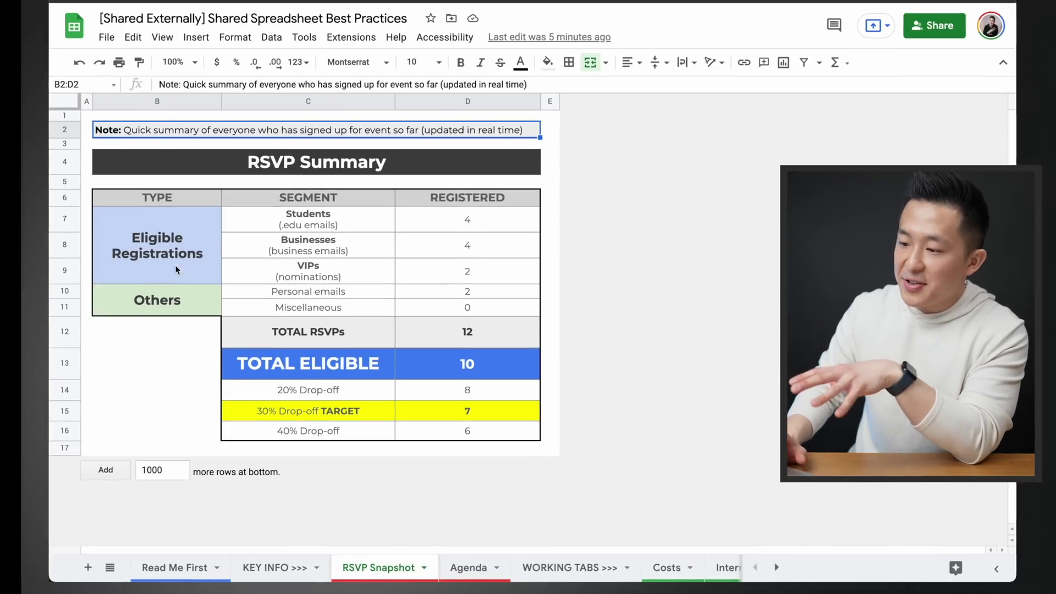
click(201, 231)
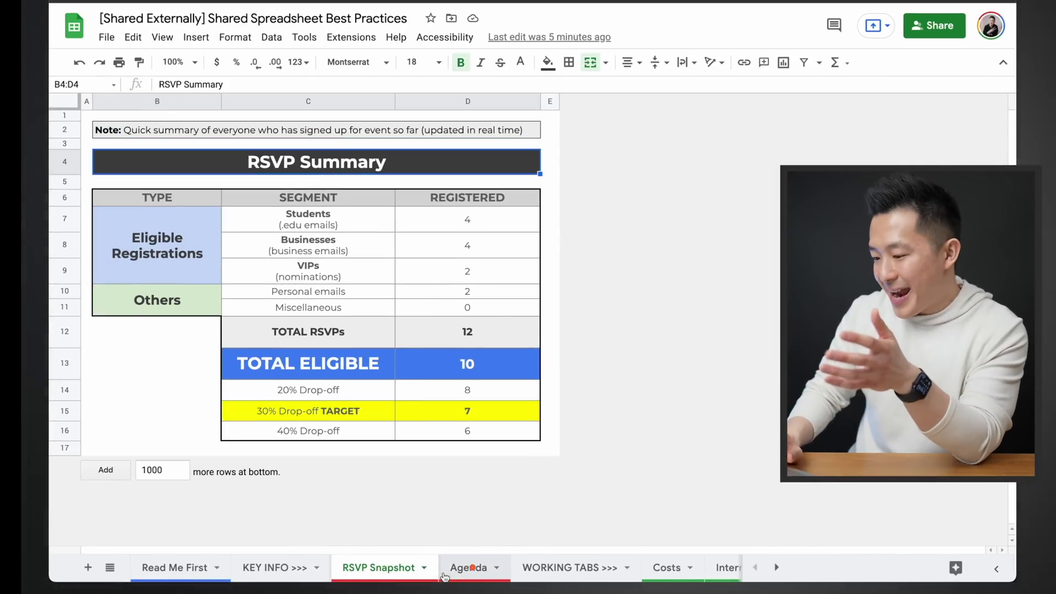
View the Agenda sheet, then review the Read Me First instructions and contact note
click(466, 558)
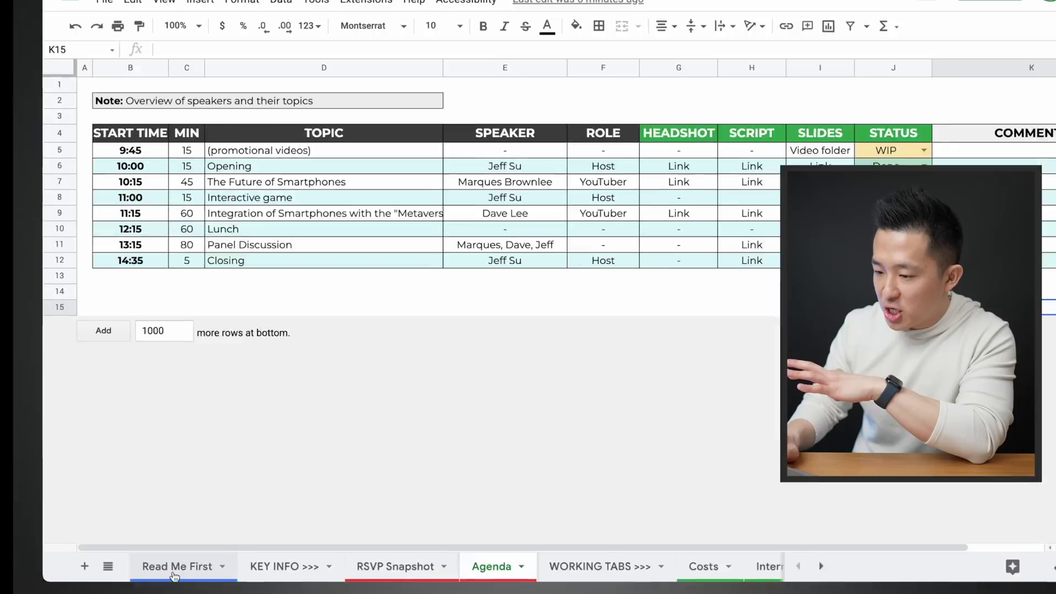
click(176, 567)
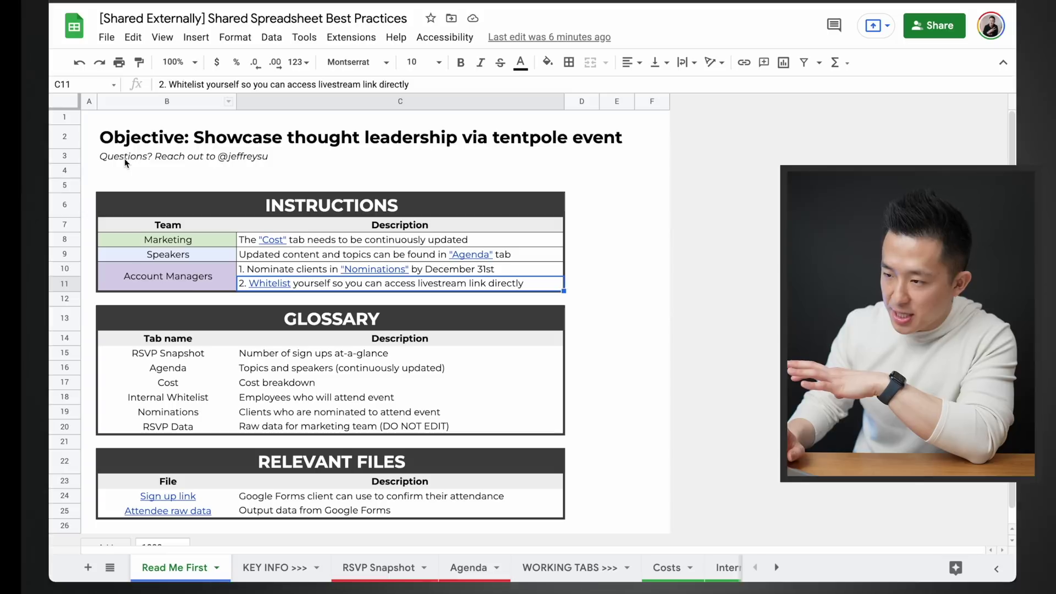
click(284, 158)
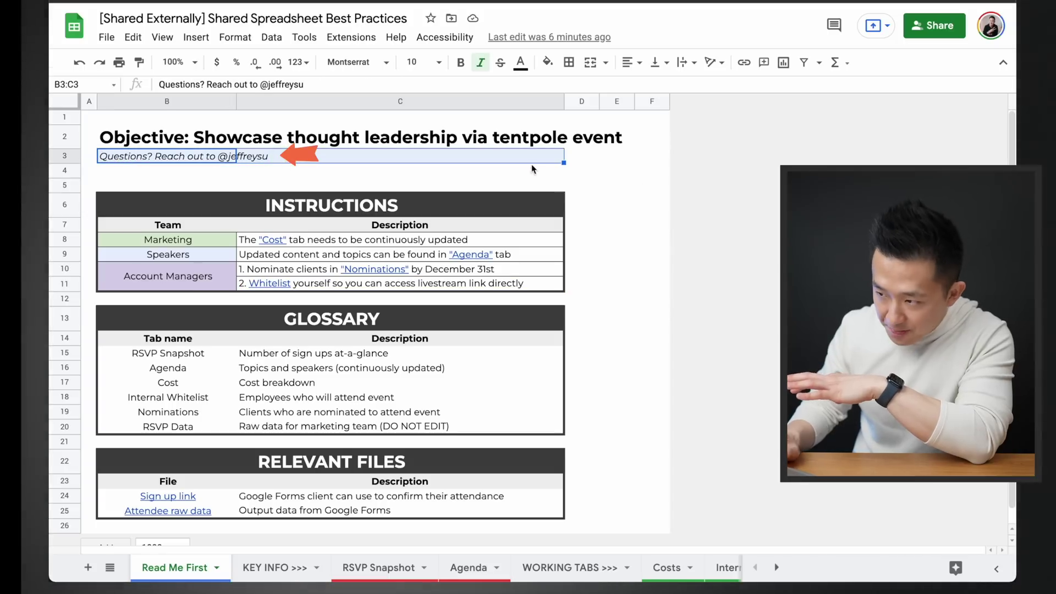
click(617, 208)
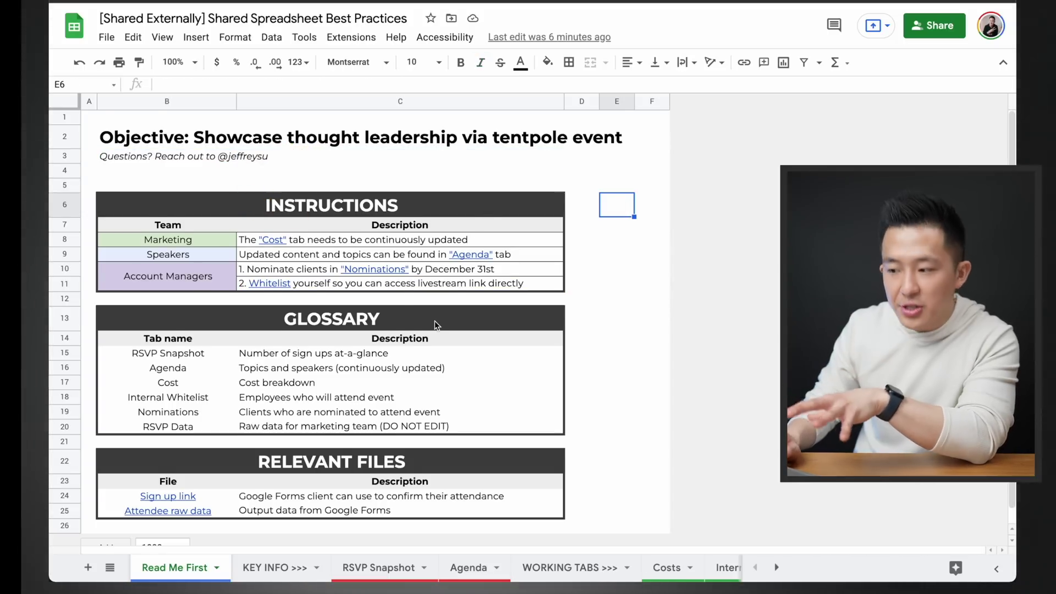
scroll(435, 321, down, 1)
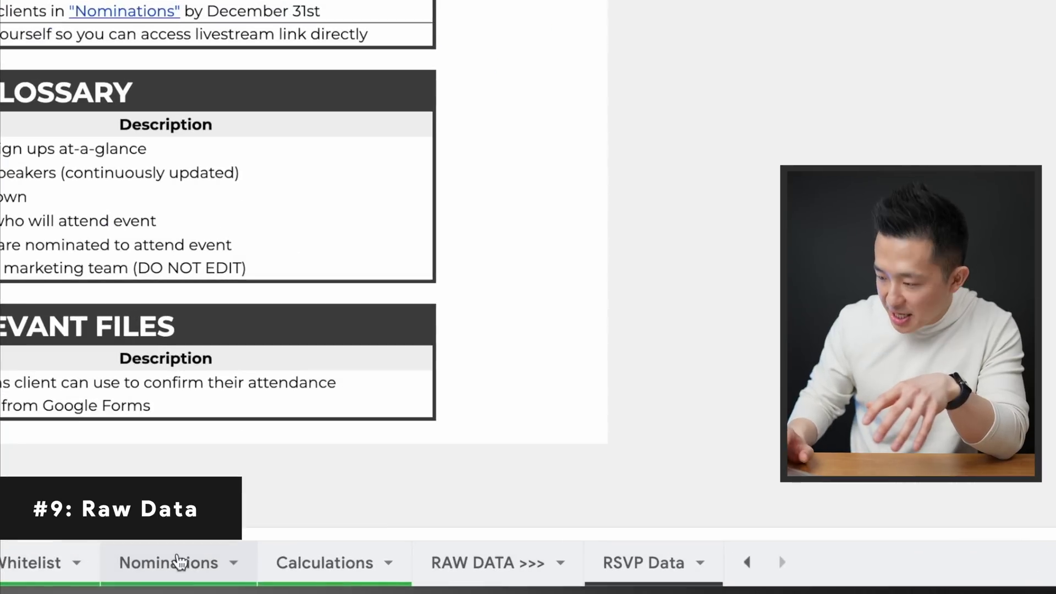
Protect the RSVP Data sheet and set its edit permissions
click(656, 578)
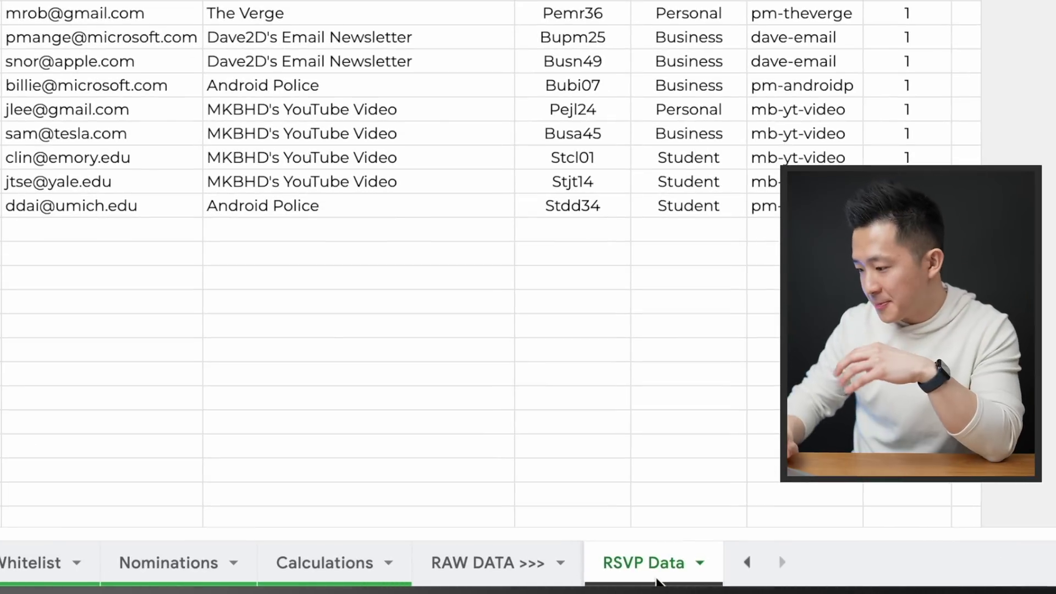
right_click(650, 563)
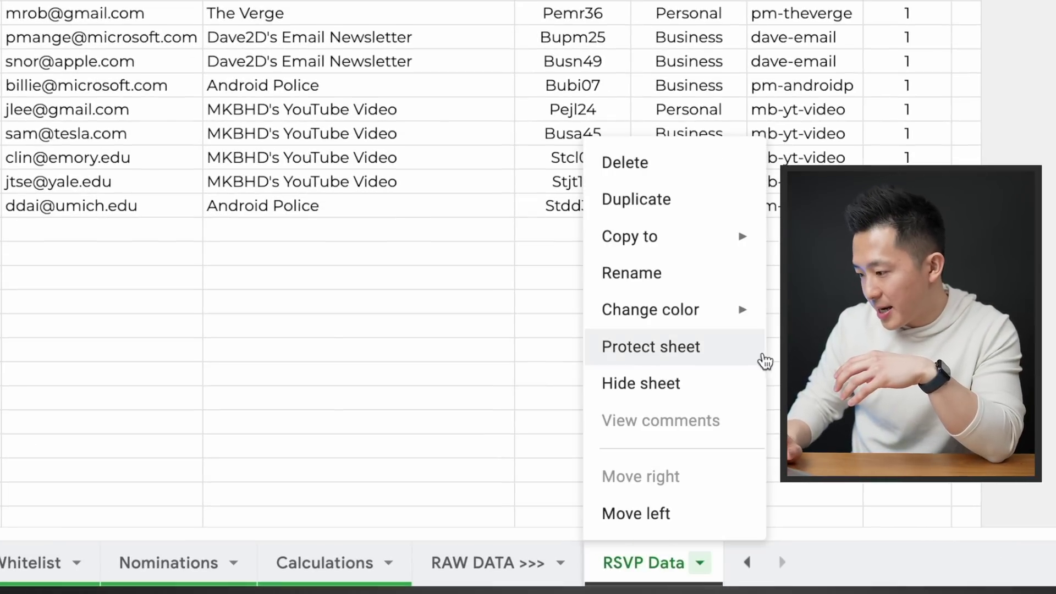
click(704, 349)
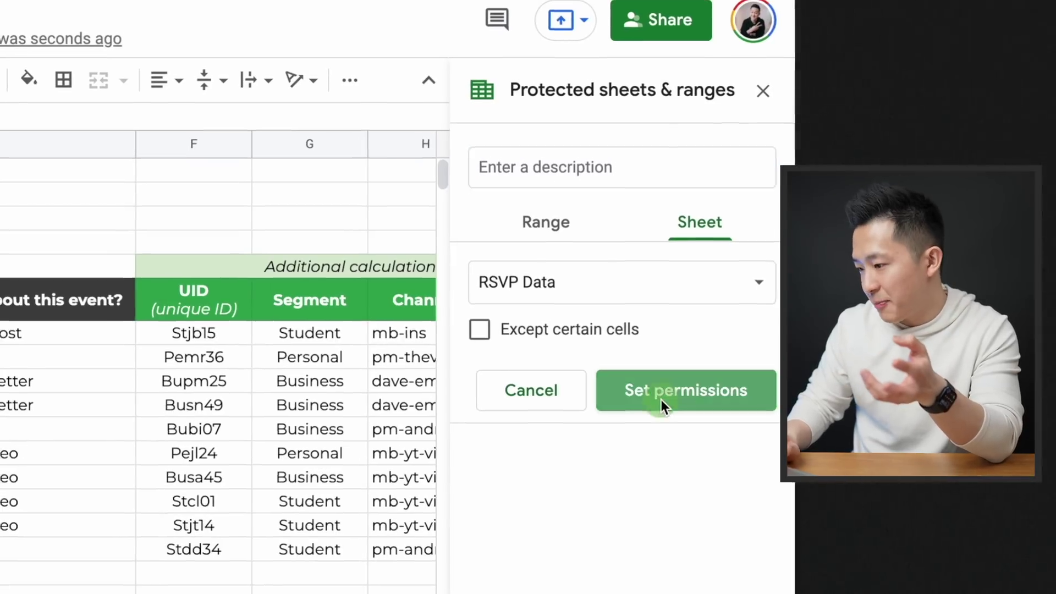
click(663, 399)
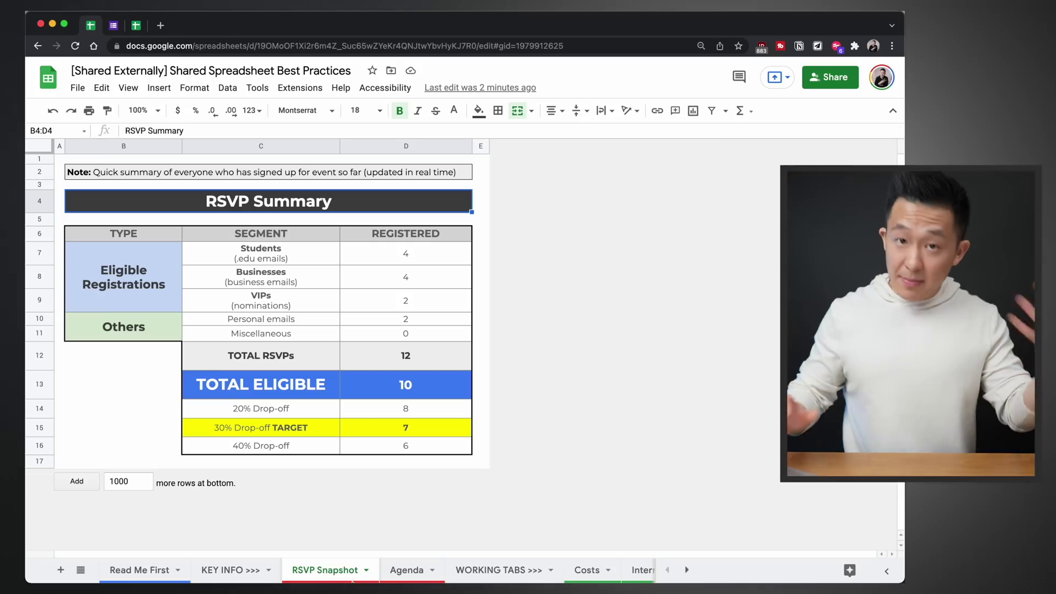
Look over the Agenda, Costs and Internal Whitelist sheets
click(406, 570)
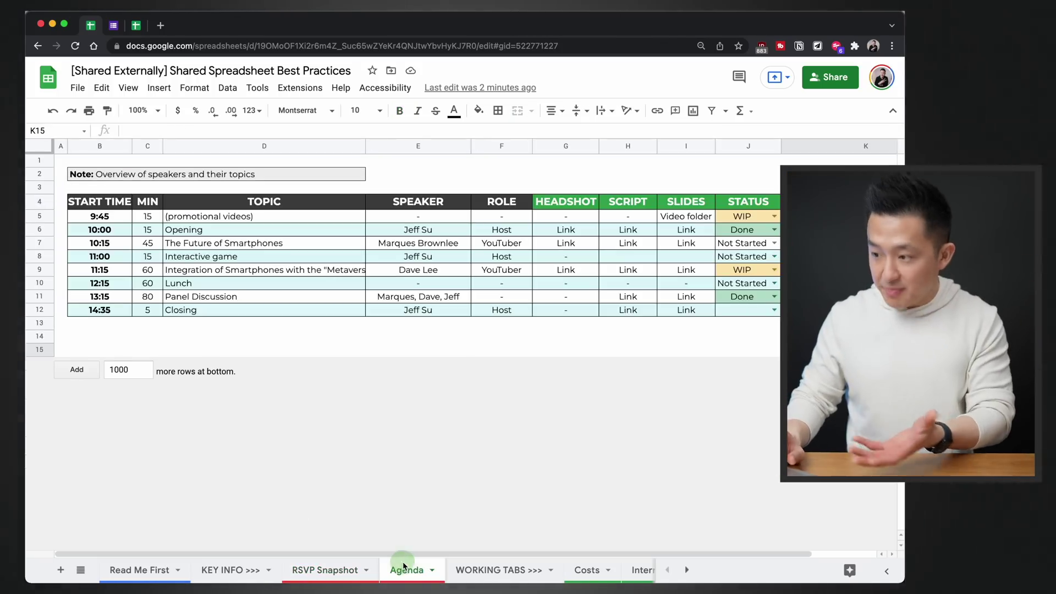
scroll(460, 567, right, 3)
click(419, 570)
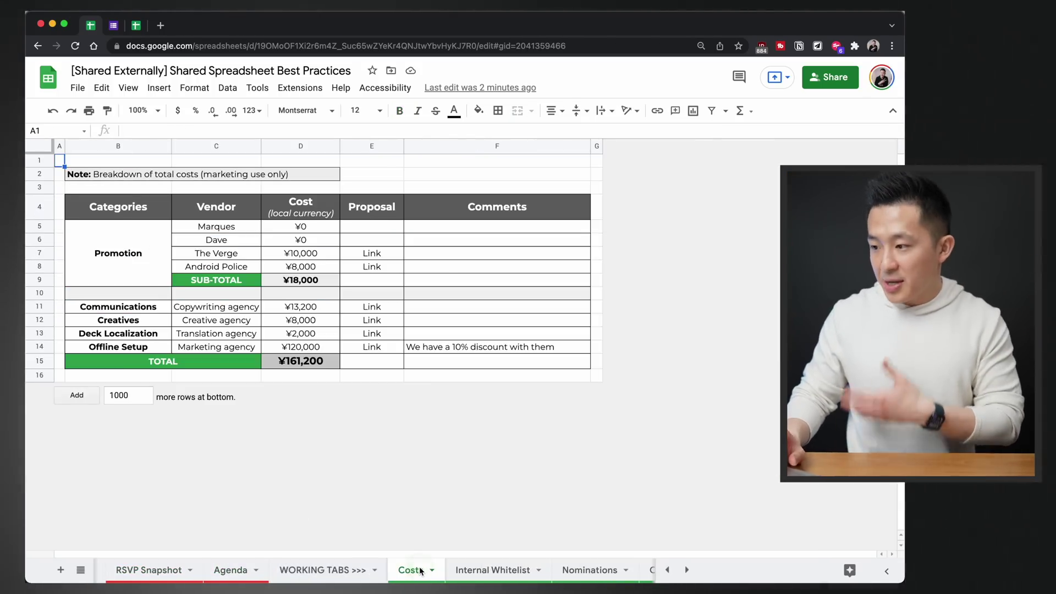
click(492, 570)
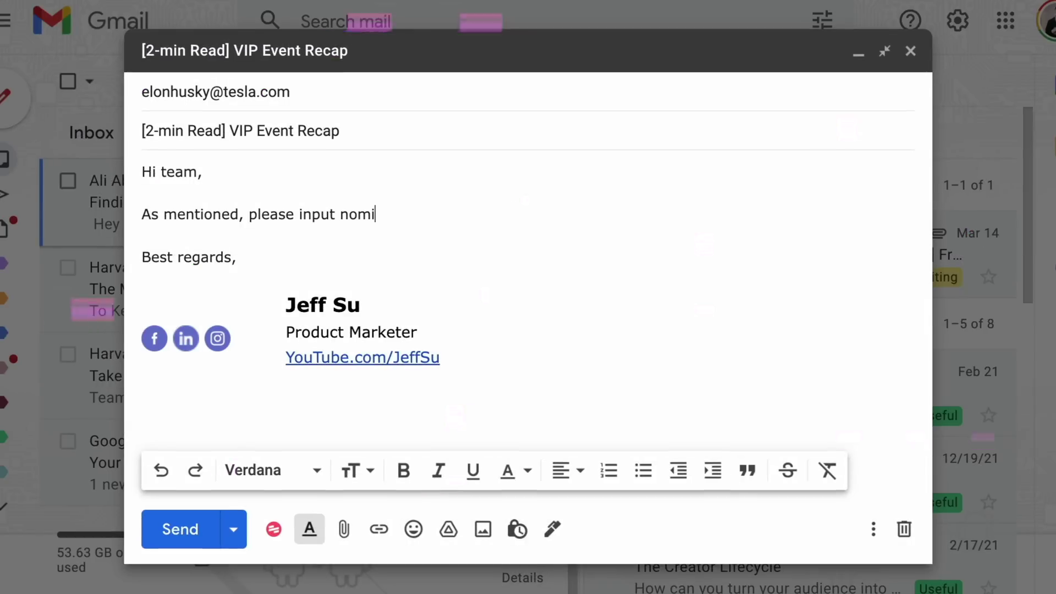
Finish the sentence 'nominations in this tab here' and link 'this tab here' to the sheet URL
text(nations in)
text( this tab here.)
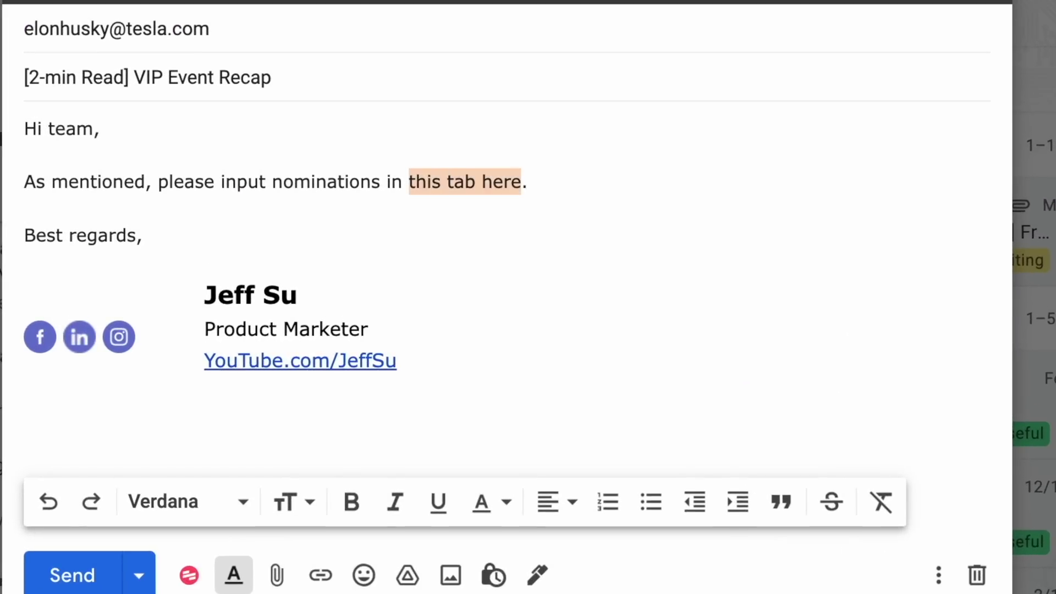
key(ctrl+k)
key(Return)
Start a new line below the sentence beginning with 'SA'
key(End)
key(Return)
key(Return)
text(SA)
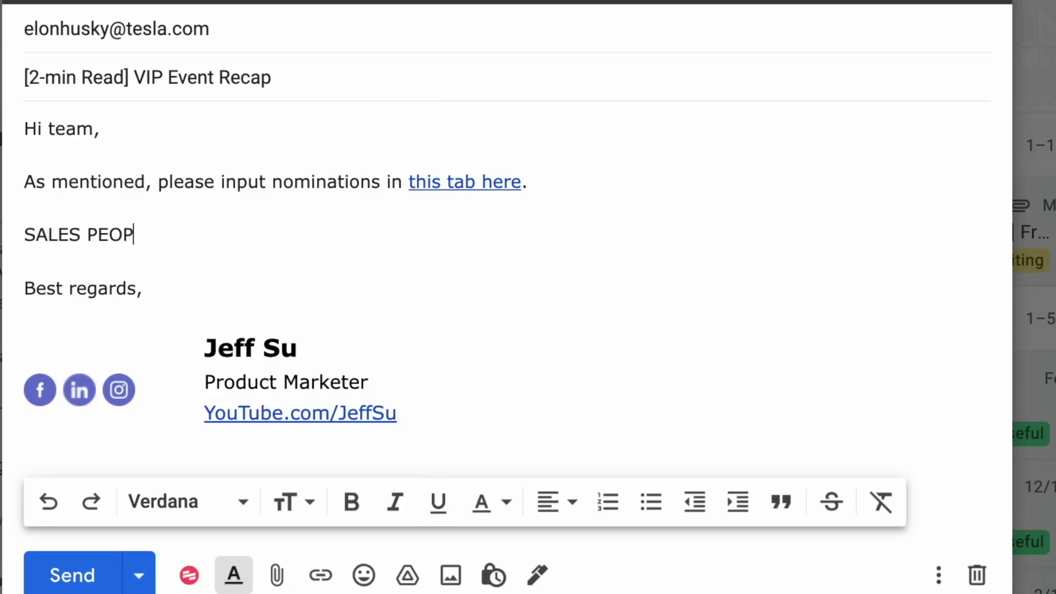